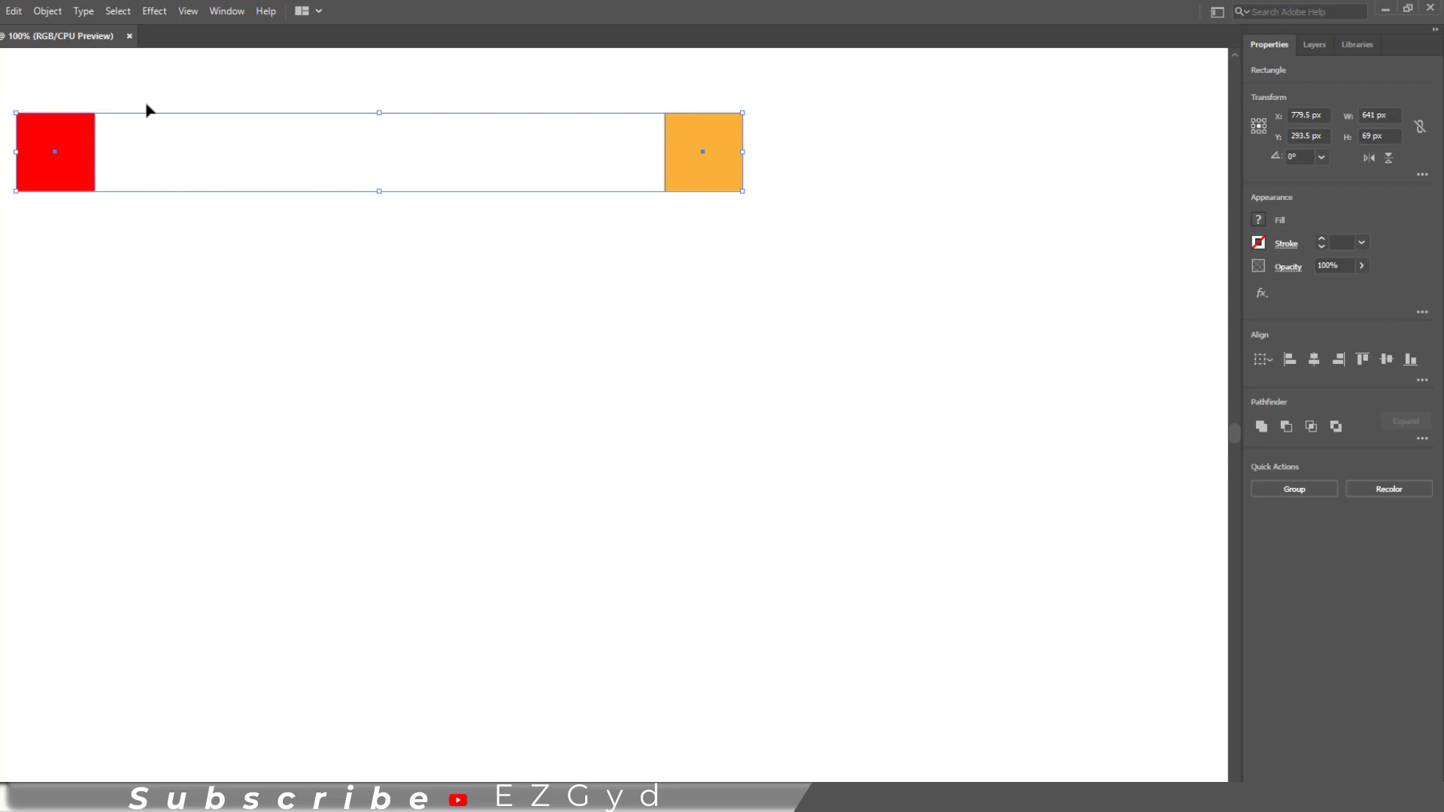
# Step: Make a blend between the selected red and orange squares, and deselect it
pyautogui.click(47, 11)
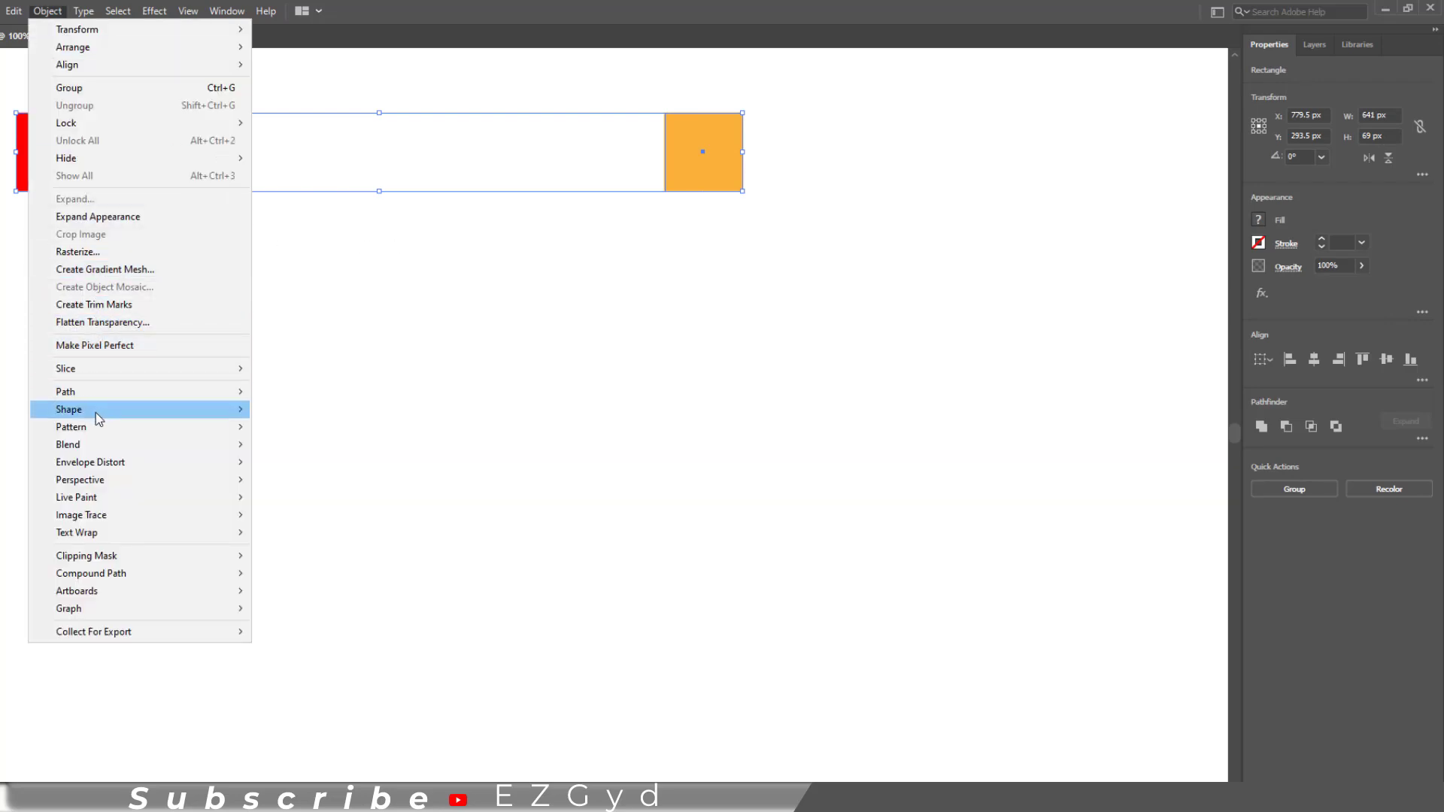
pyautogui.moveTo(104, 444)
pyautogui.click(295, 447)
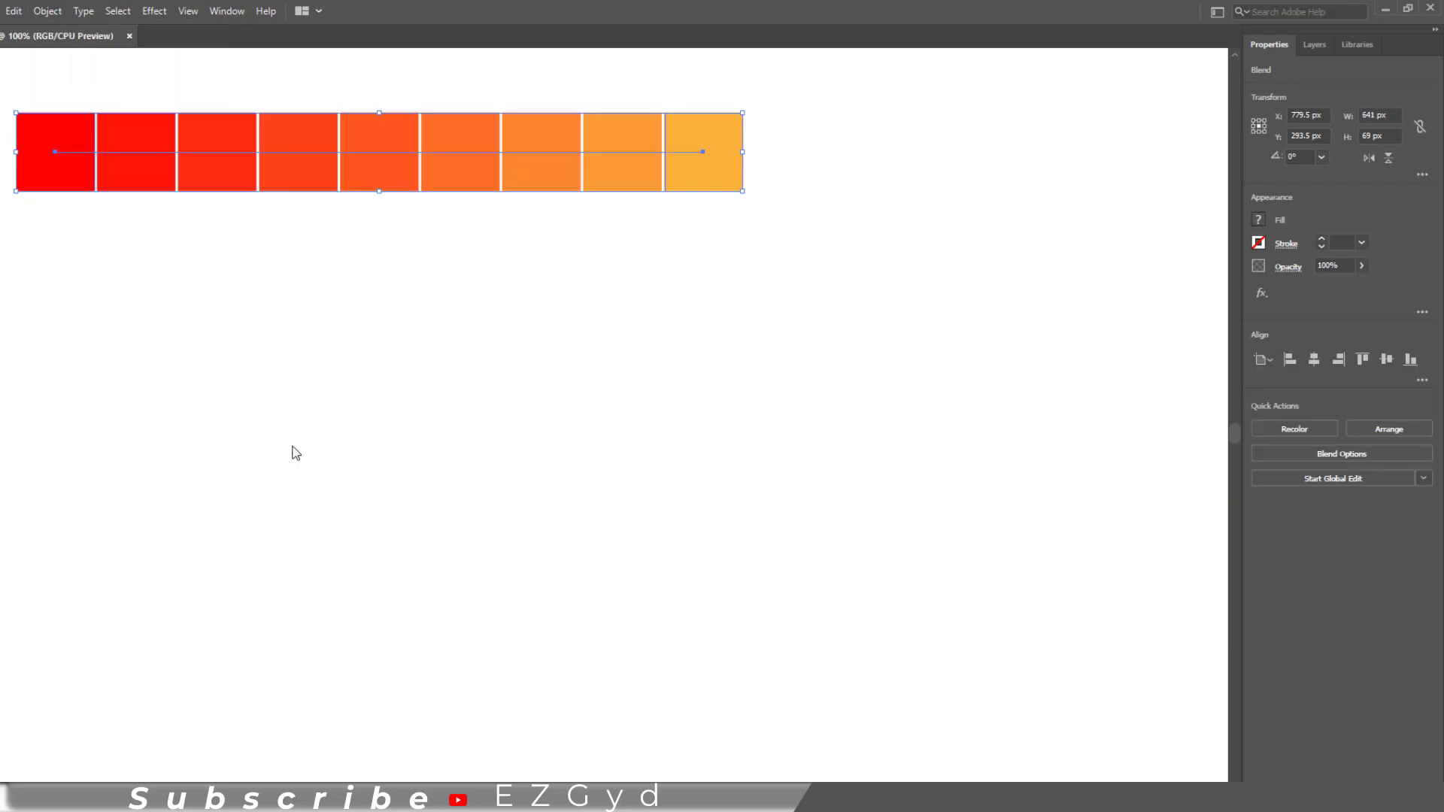
pyautogui.click(168, 385)
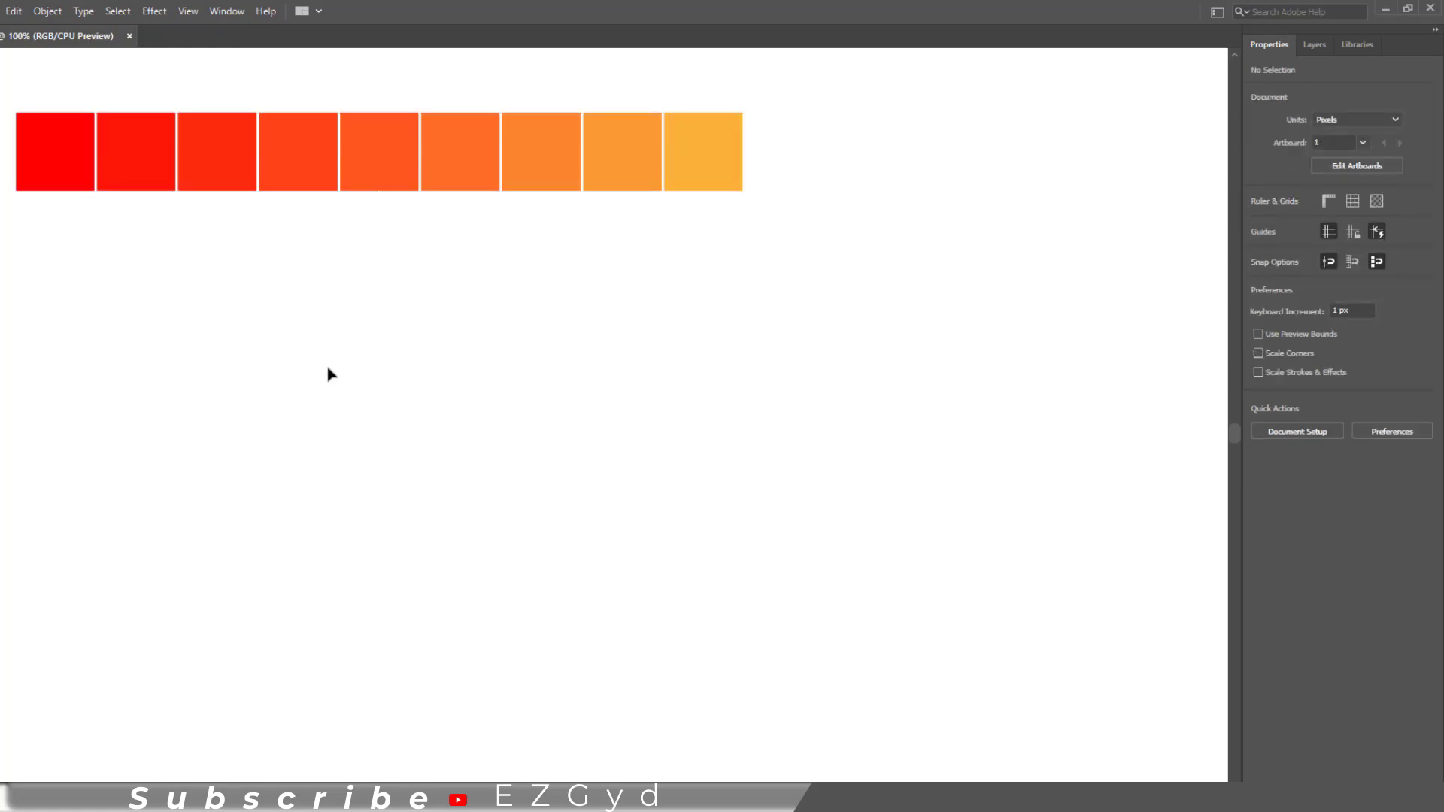
# Step: Select the blended row of squares and change its blend spacing to Specified Steps
pyautogui.moveTo(30, 275); pyautogui.dragTo(688, 120)
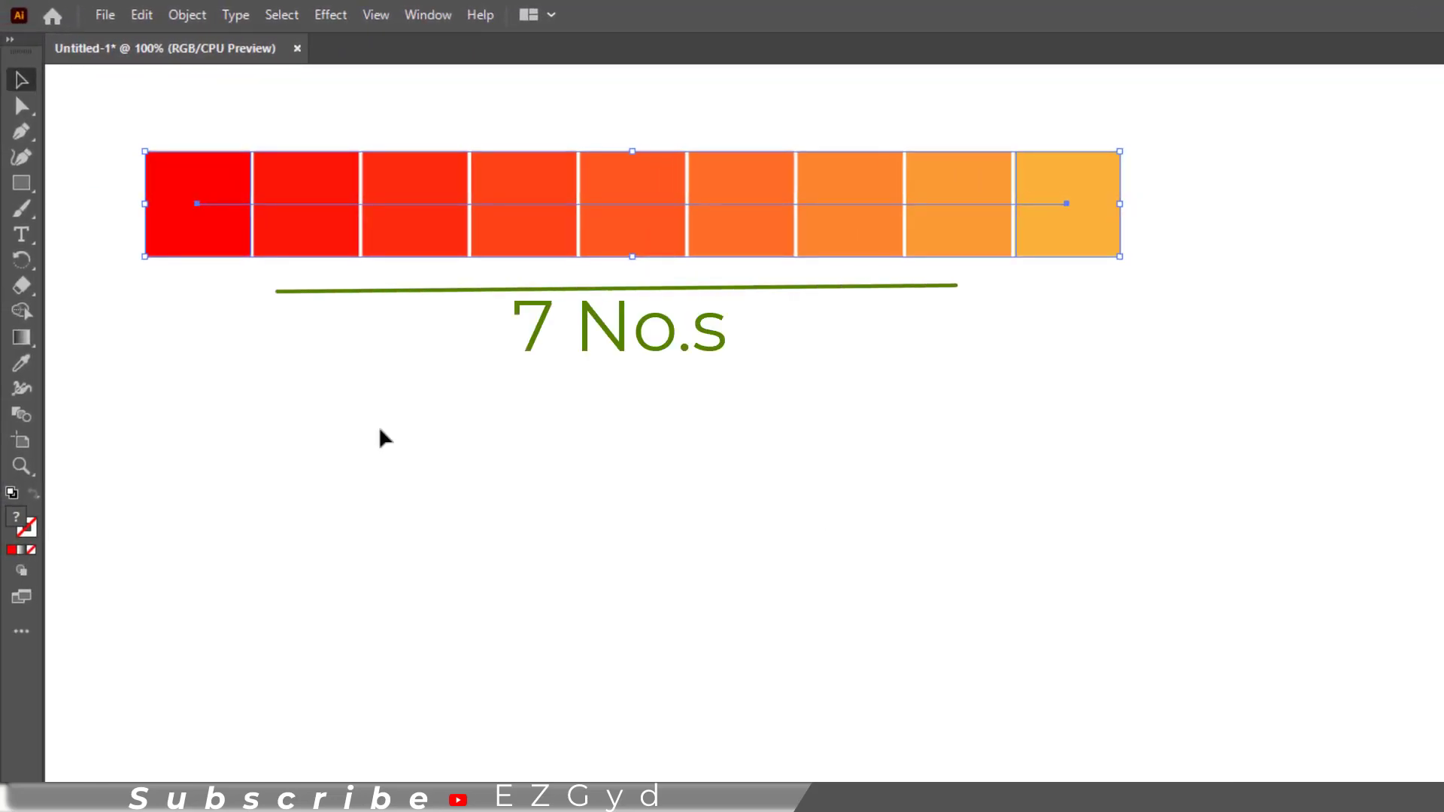
pyautogui.doubleClick(28, 416)
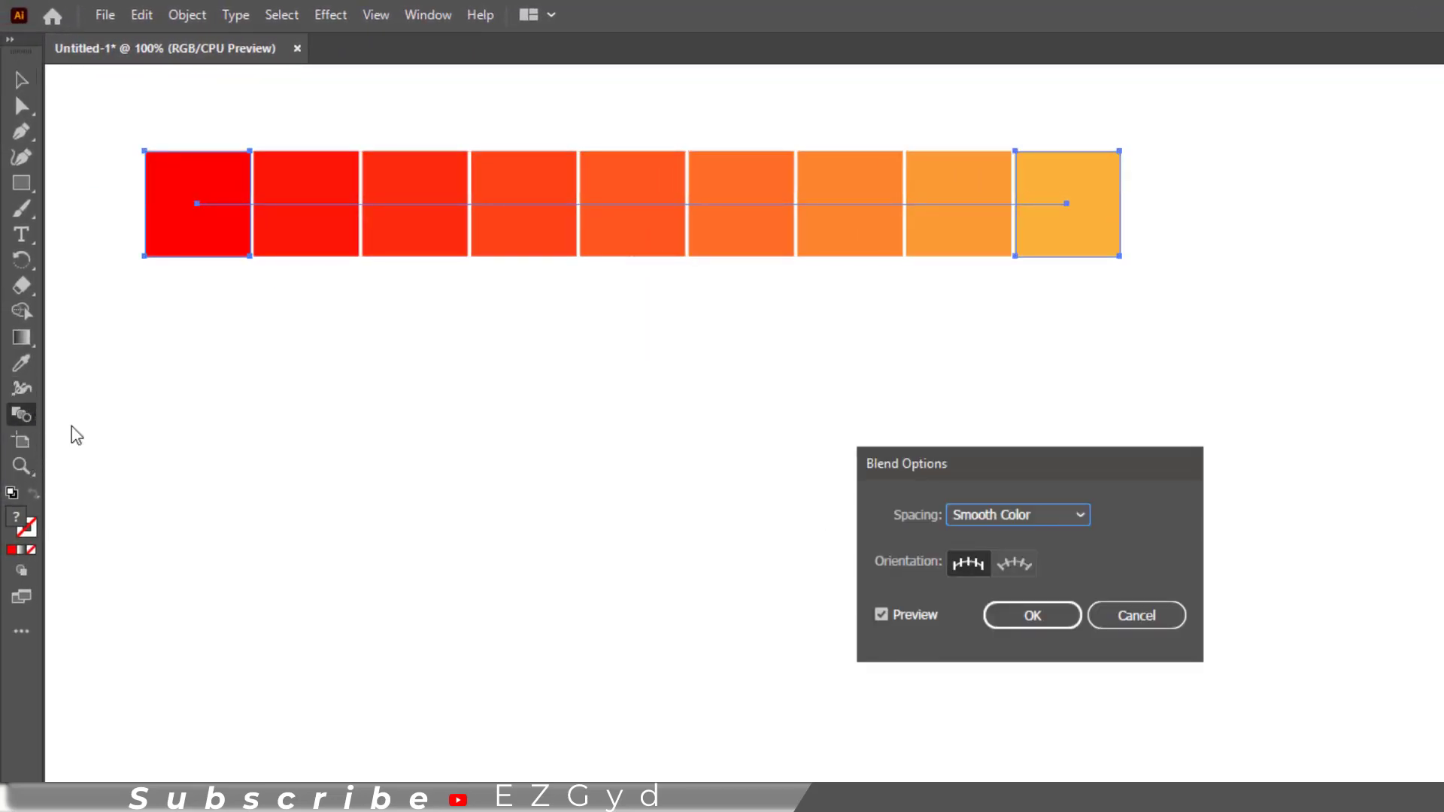
pyautogui.click(1056, 523)
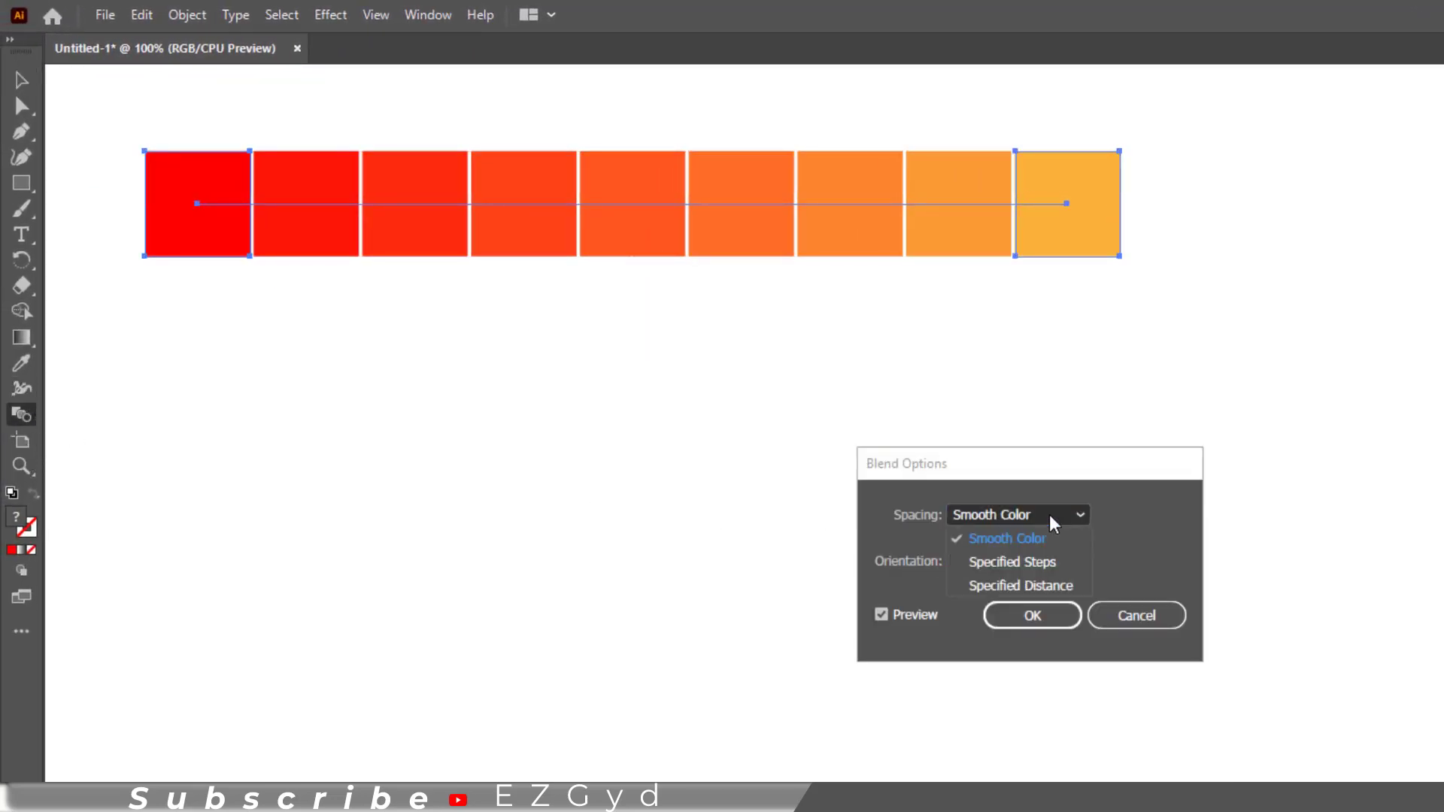
pyautogui.click(1044, 564)
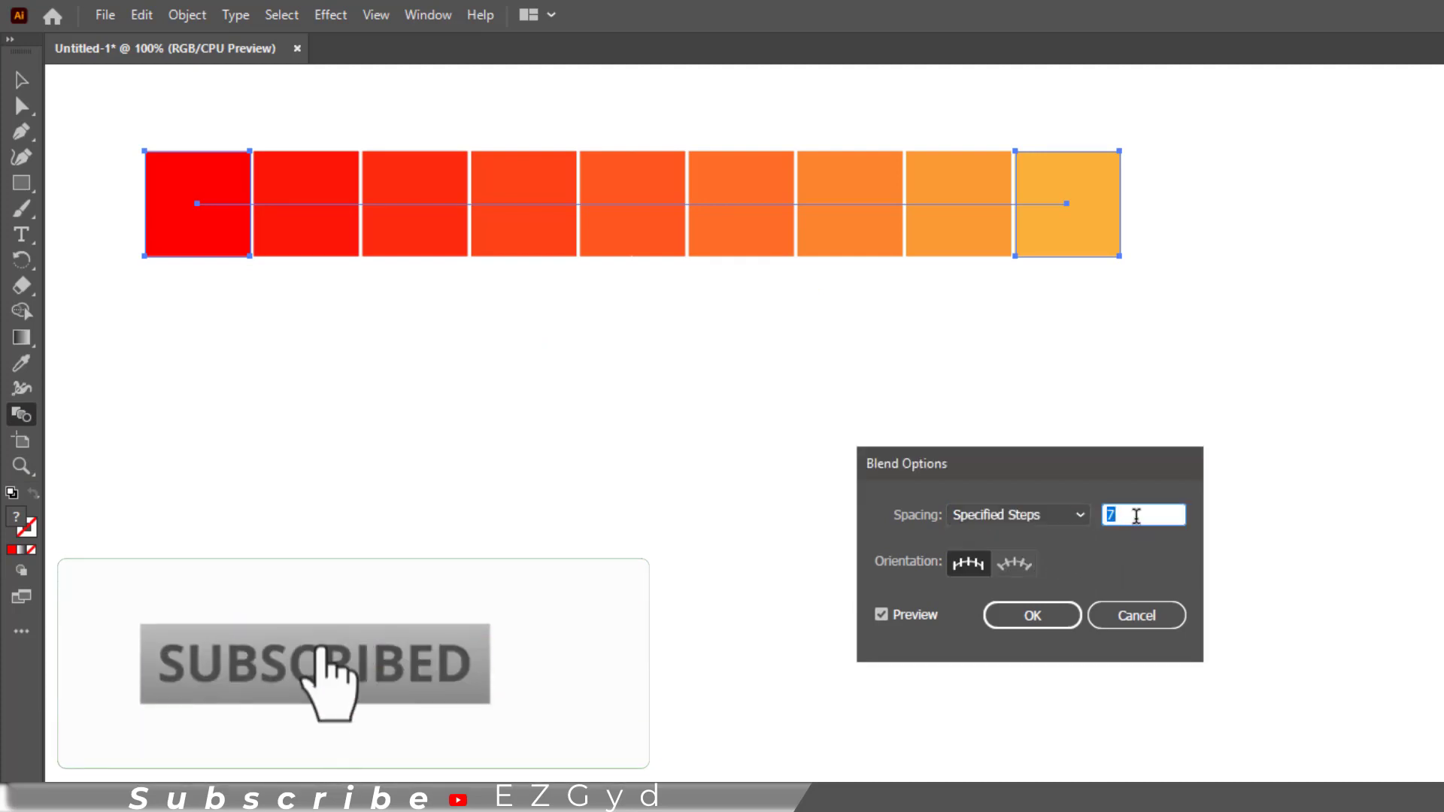
# Step: Preview lower and higher step counts for the blend, and apply it with 7 specified steps
pyautogui.press('Down')
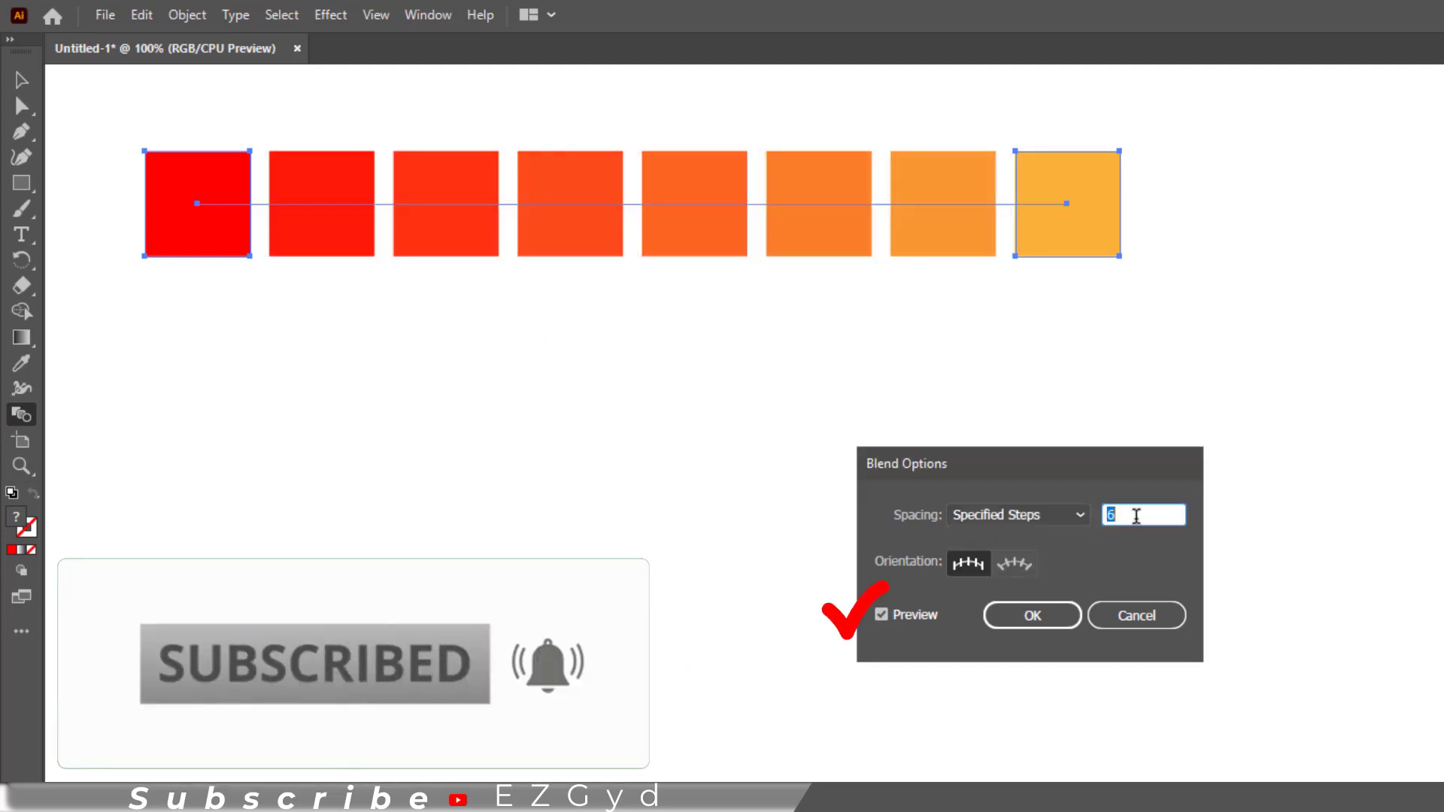
pyautogui.press('Down')
pyautogui.press('Down')
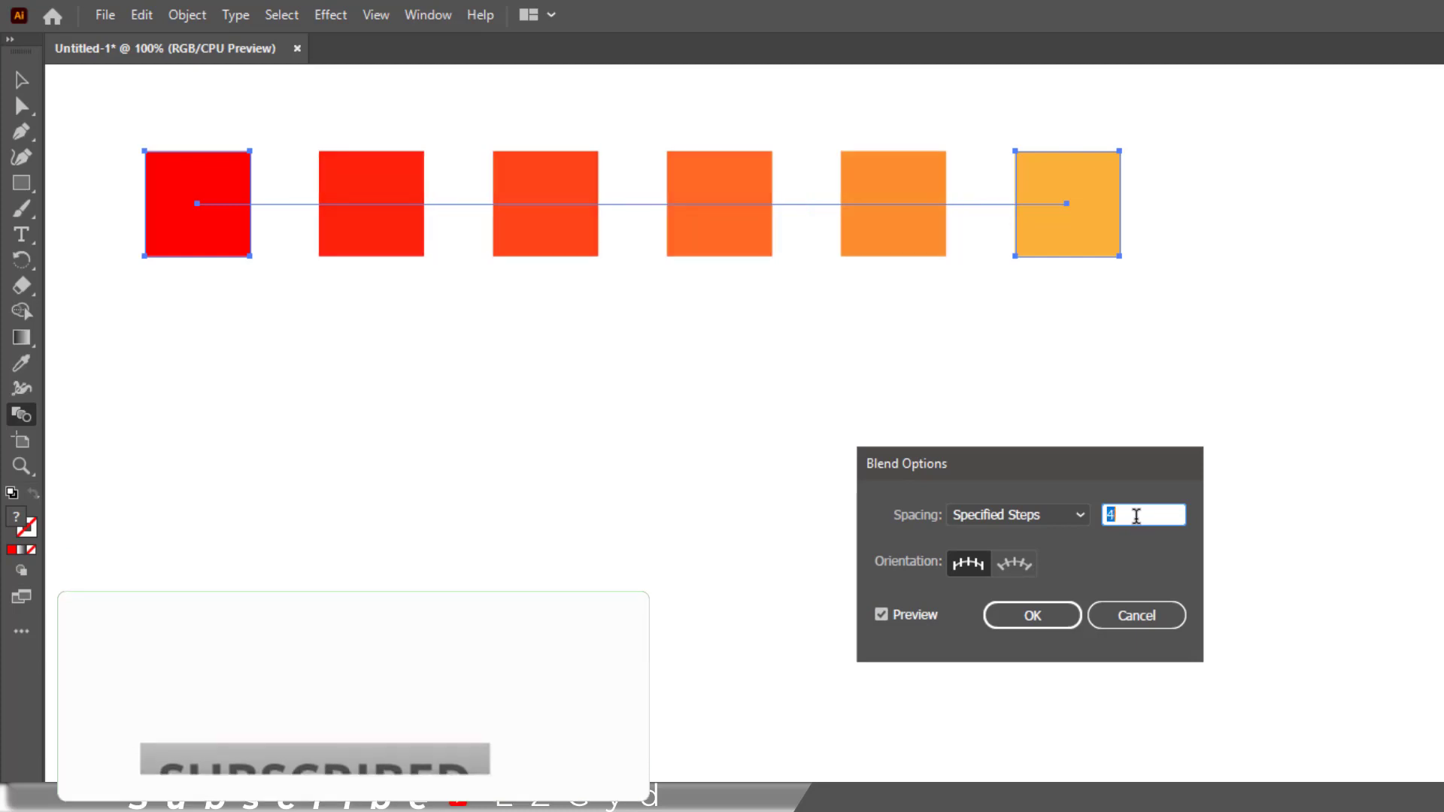
pyautogui.press('Down')
pyautogui.press('Down')
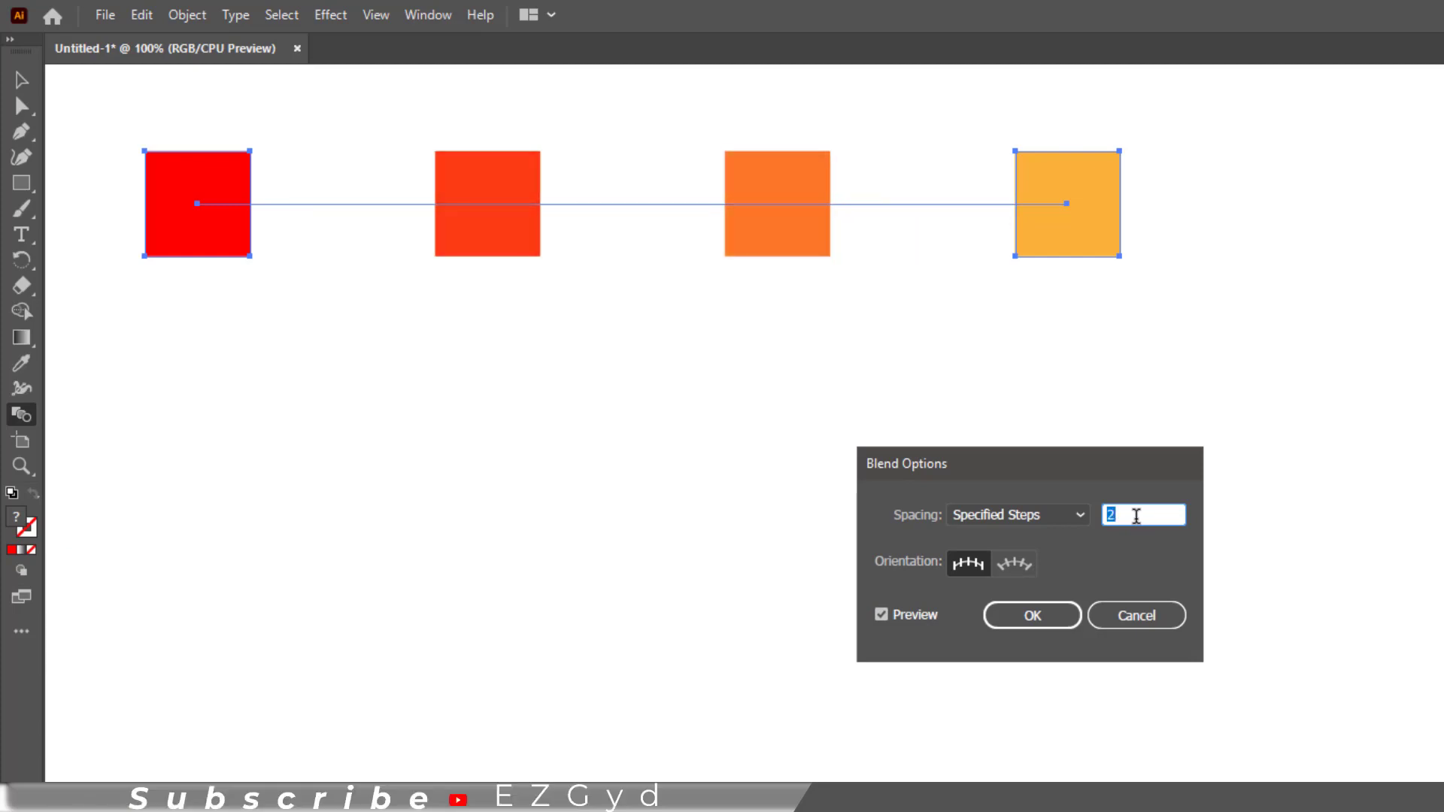
pyautogui.press('Down')
pyautogui.press('Up')
pyautogui.press('Up')
pyautogui.press('Up')
pyautogui.press('Up')
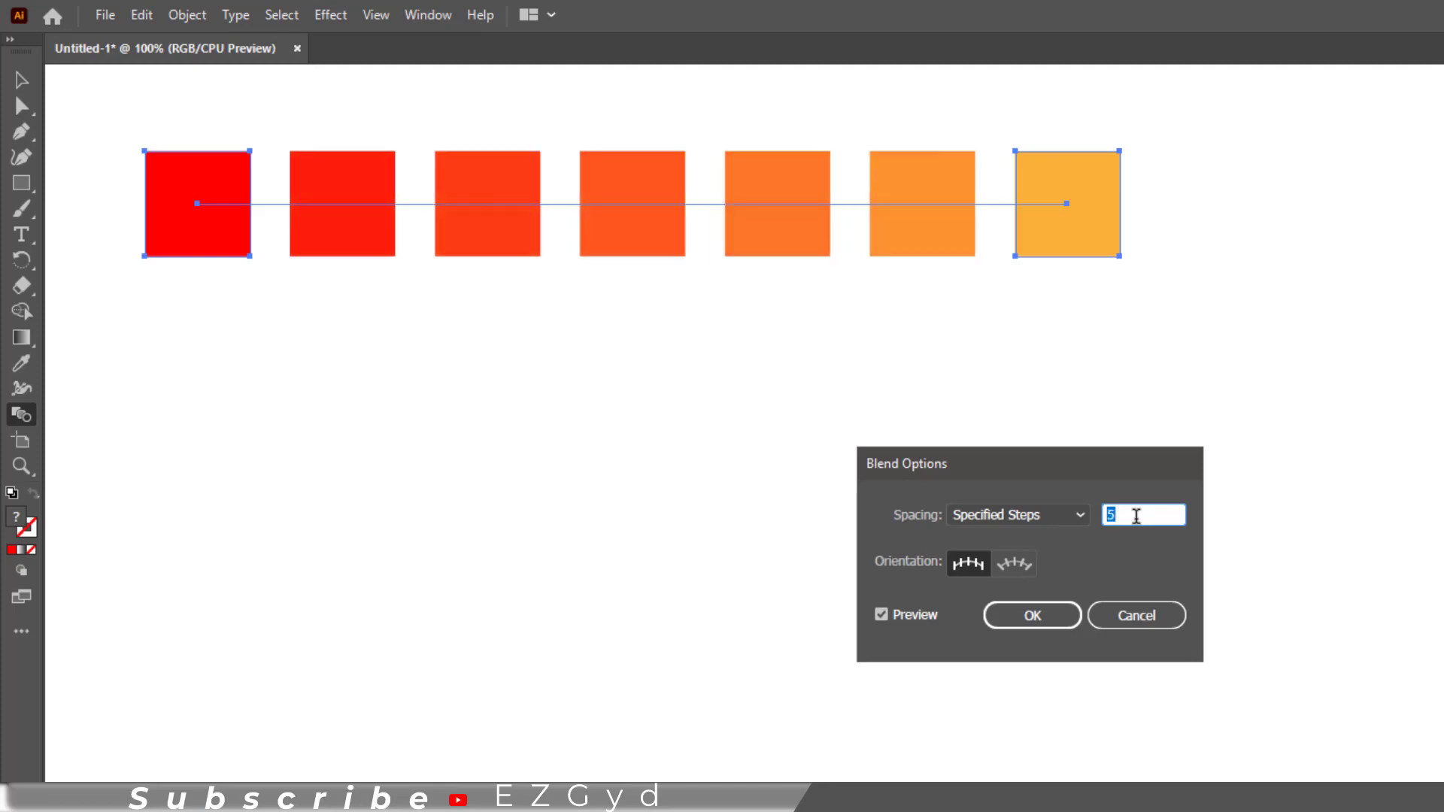
pyautogui.press('Up')
pyautogui.press('Up')
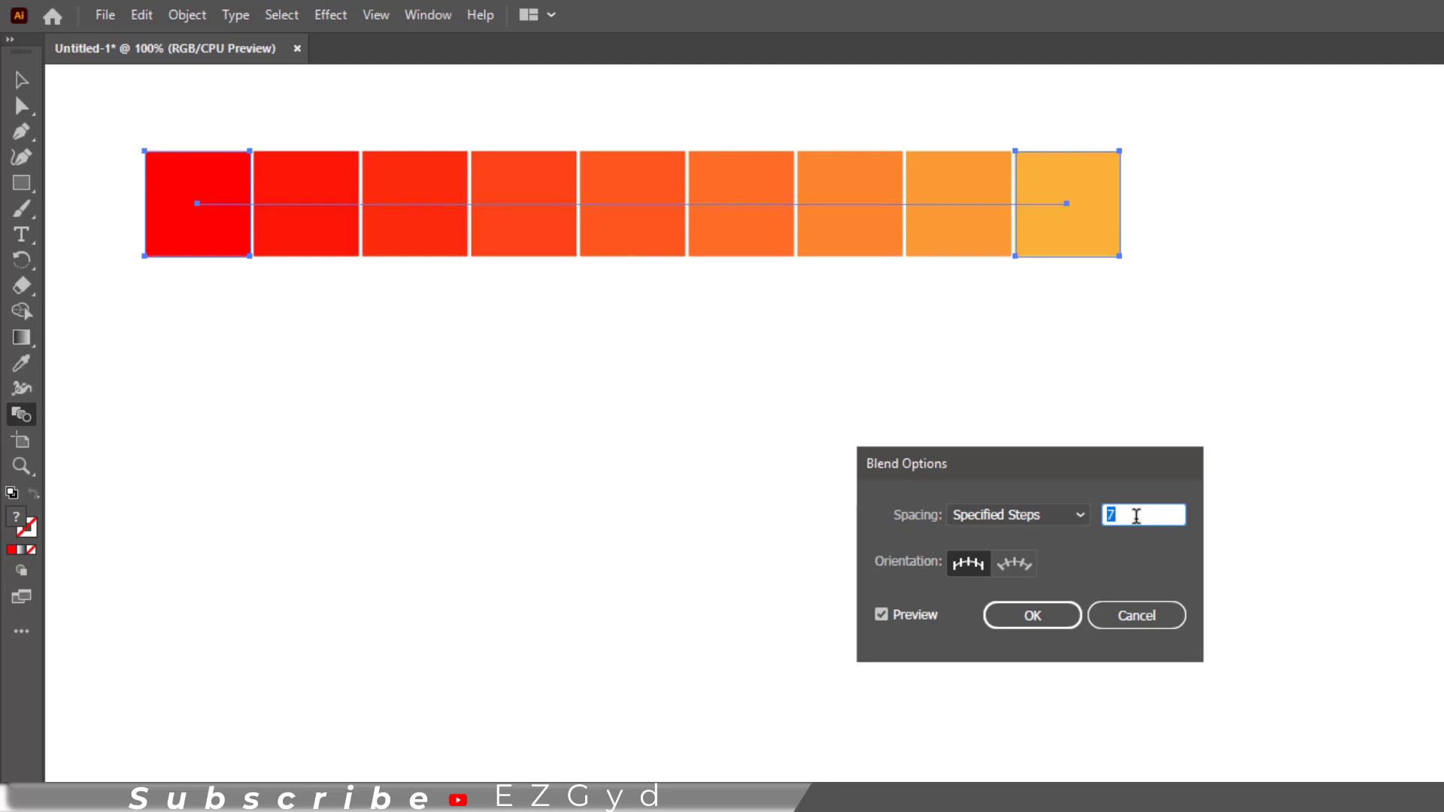
pyautogui.press('Up')
pyautogui.press('Down')
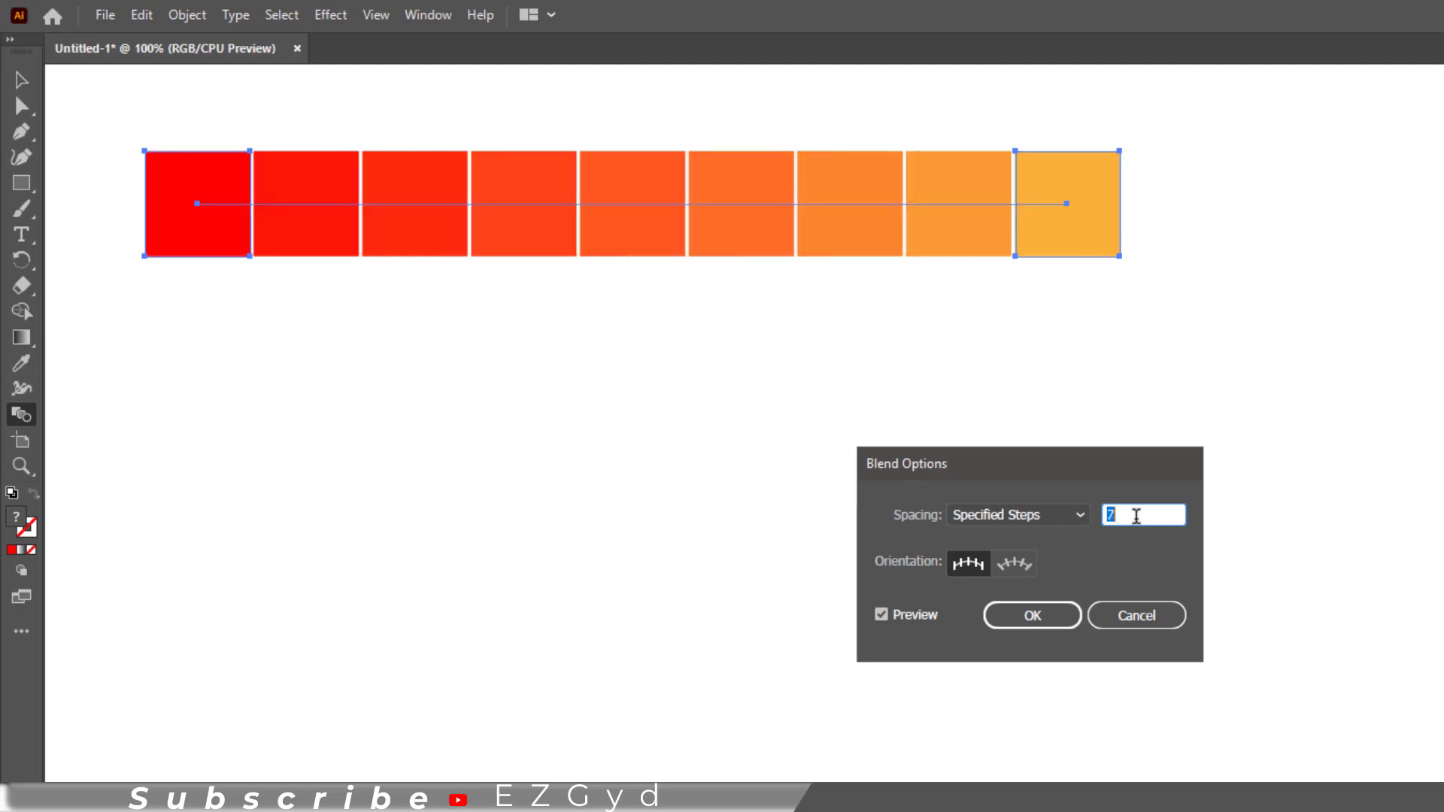
pyautogui.click(1028, 624)
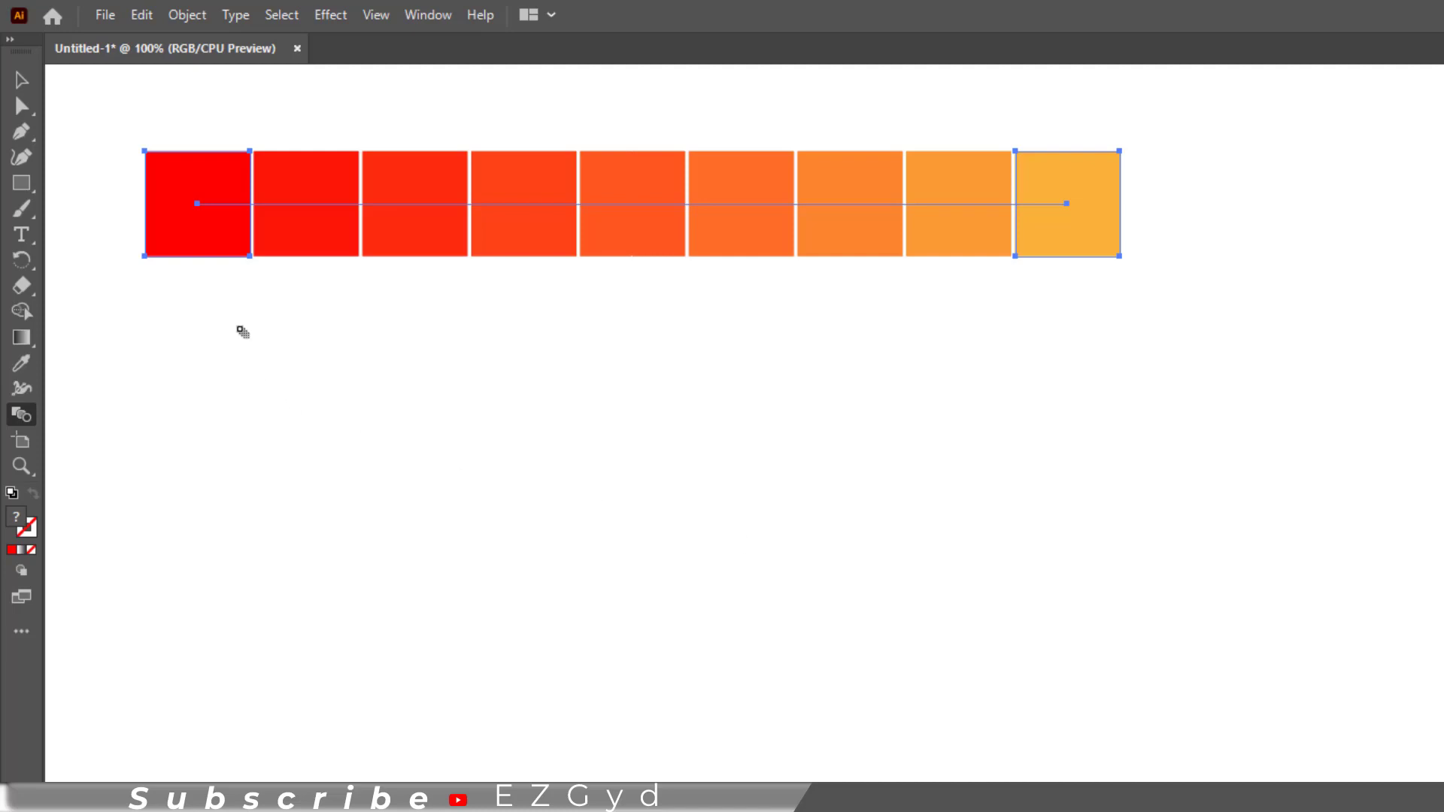
# Step: Move the blended row of squares around as one object, leaving it nearer the artboard's upper left
pyautogui.click(21, 80)
pyautogui.click(113, 135)
pyautogui.click(199, 194)
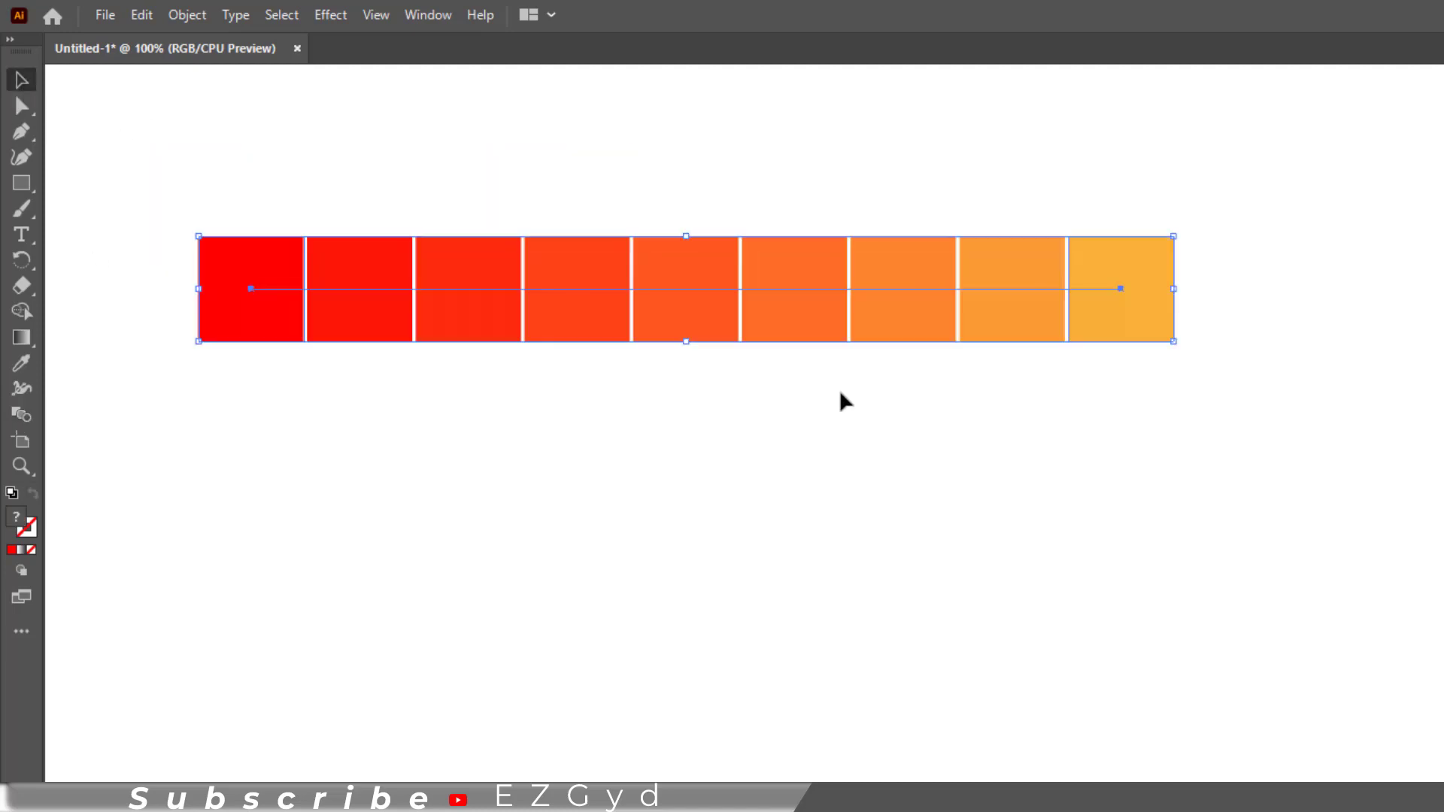
pyautogui.moveTo(532, 300); pyautogui.dragTo(440, 193)
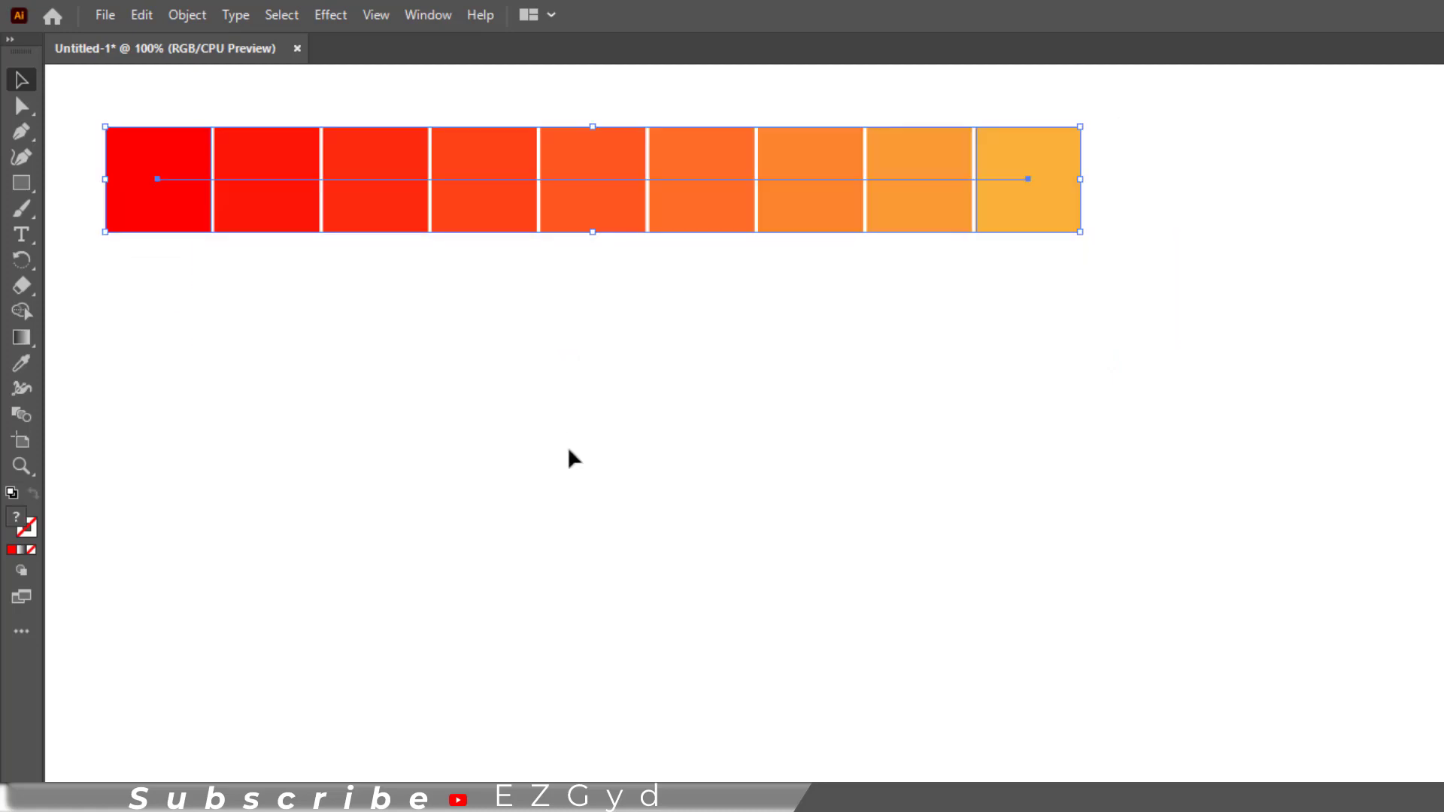
# Step: Apply Expand Appearance to the blended row of squares and deselect it
pyautogui.click(534, 221)
pyautogui.click(197, 17)
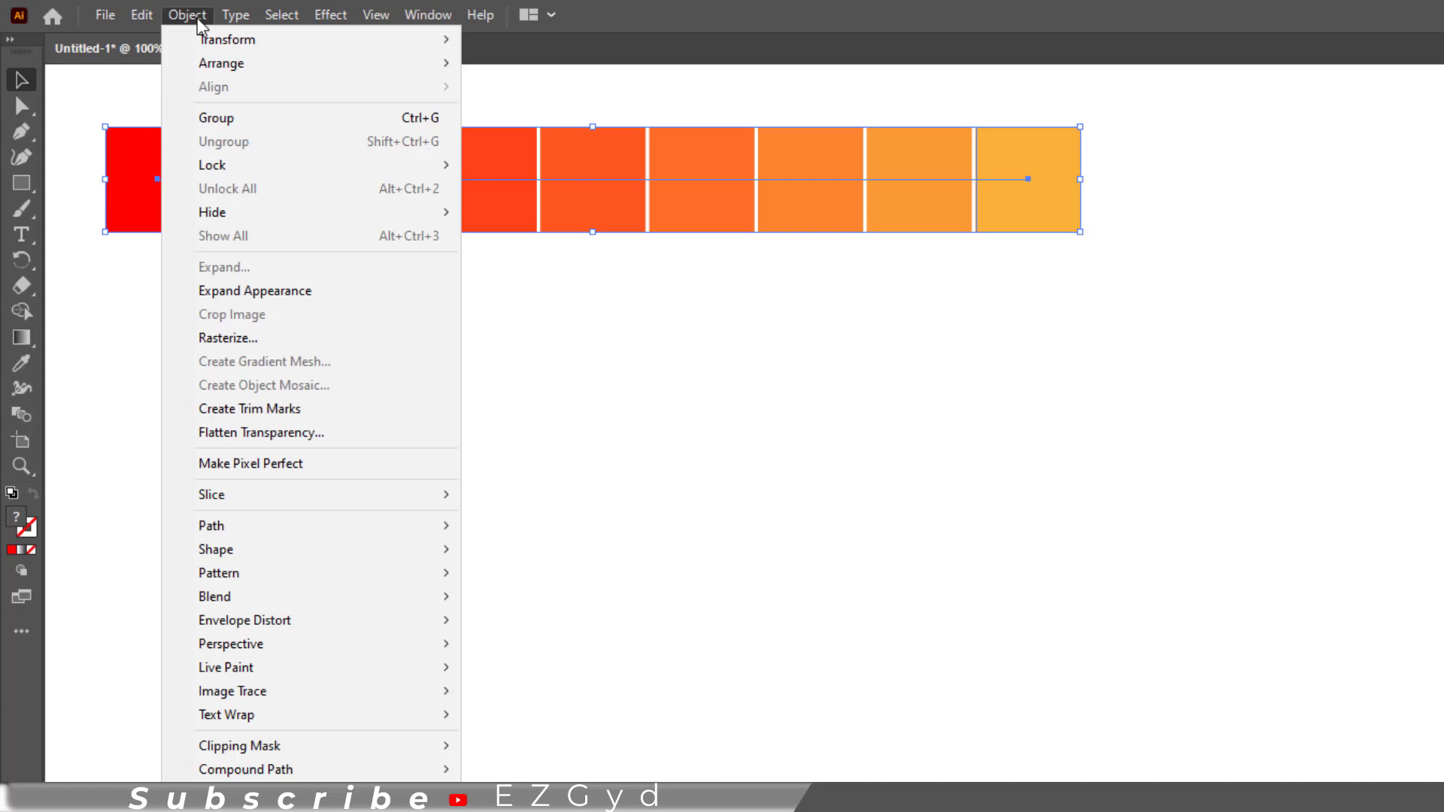
pyautogui.click(281, 292)
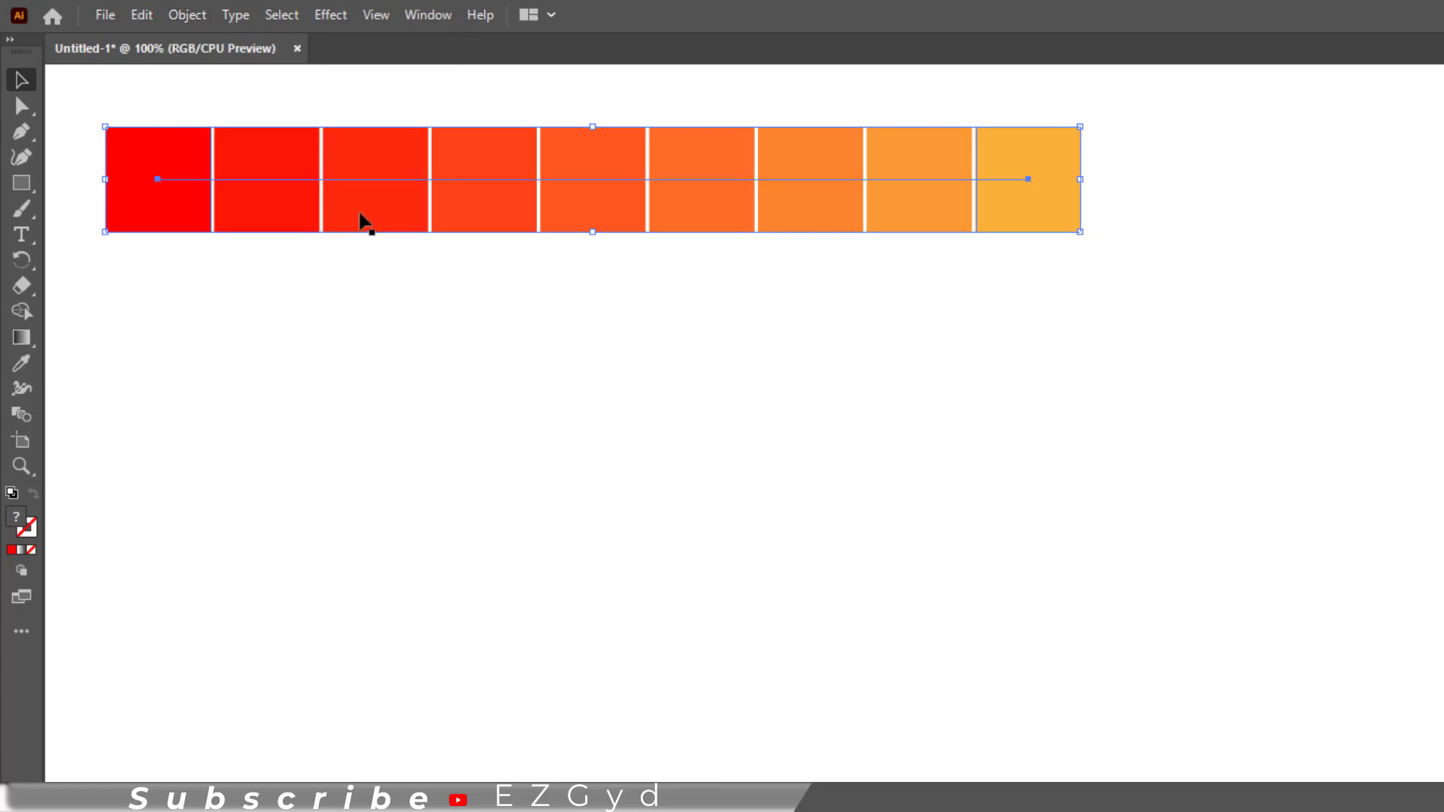
pyautogui.click(412, 310)
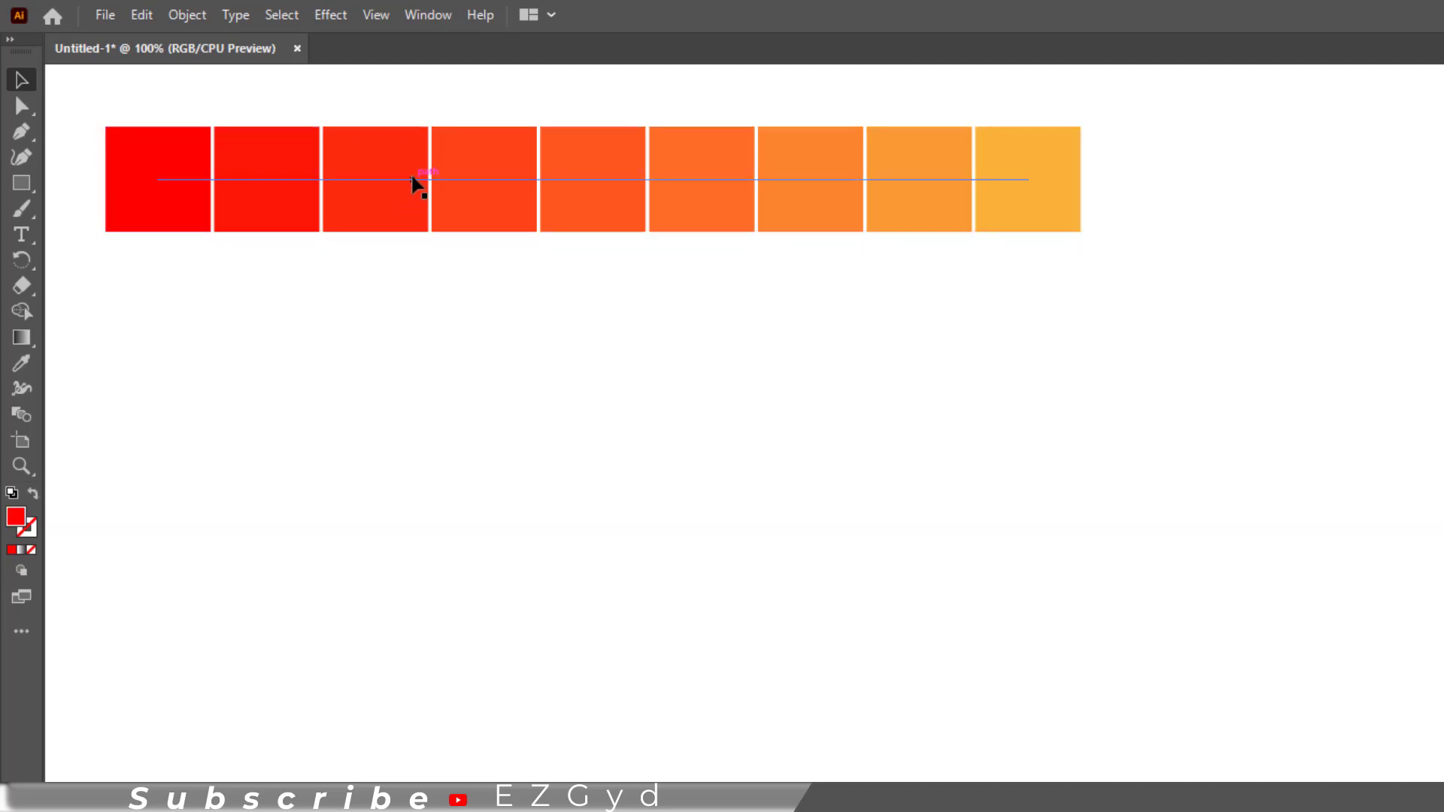
# Step: Shift the blended row slightly and expand it with Object and Fill enabled
pyautogui.click(412, 180)
pyautogui.moveTo(475, 191); pyautogui.dragTo(428, 188)
pyautogui.click(593, 425)
pyautogui.click(188, 15)
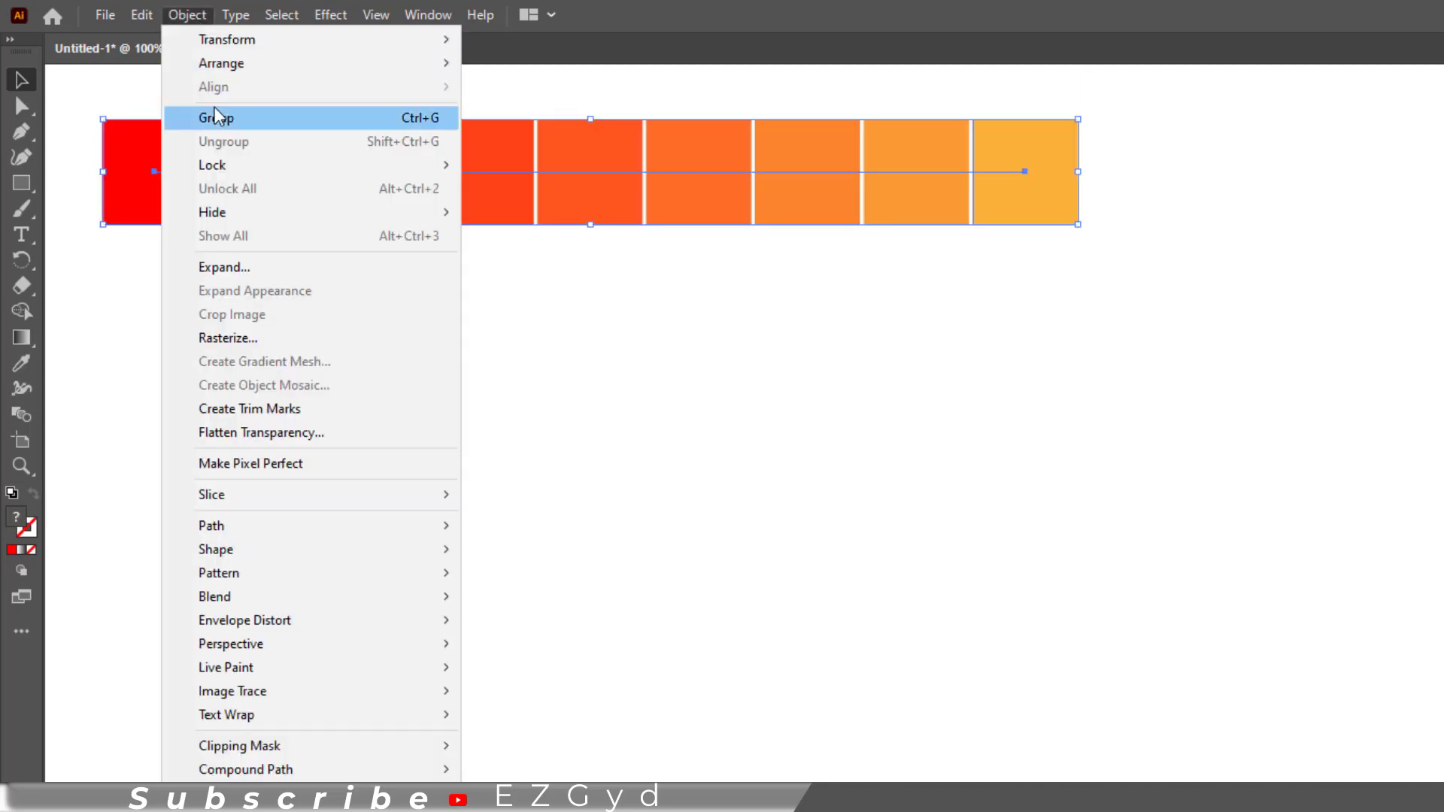
pyautogui.click(270, 272)
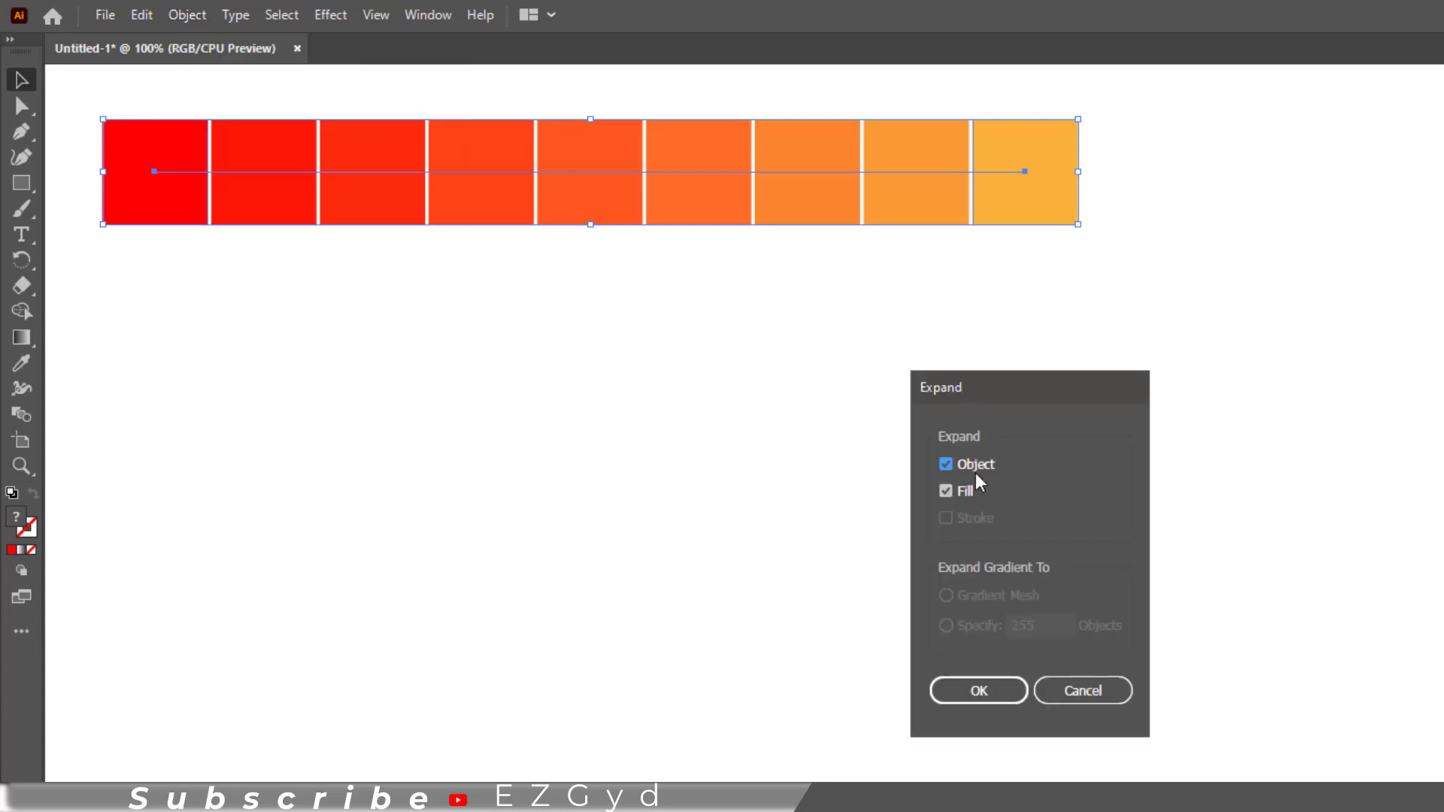
pyautogui.click(976, 689)
# Step: Nudge the expanded group of squares slightly upward and ungroup it into separate squares
pyautogui.moveTo(613, 167); pyautogui.dragTo(628, 144)
pyautogui.rightClick(628, 144)
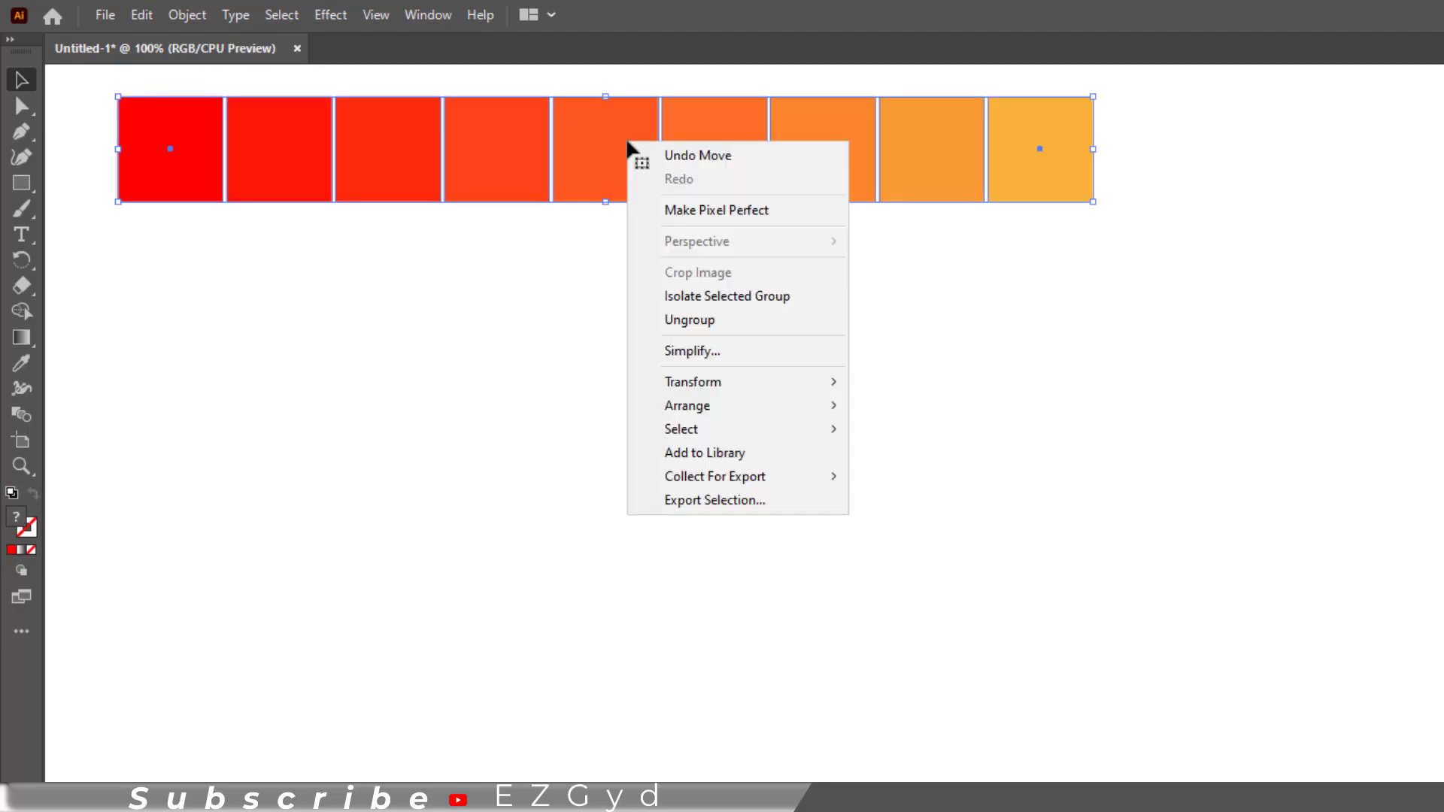
pyautogui.click(686, 320)
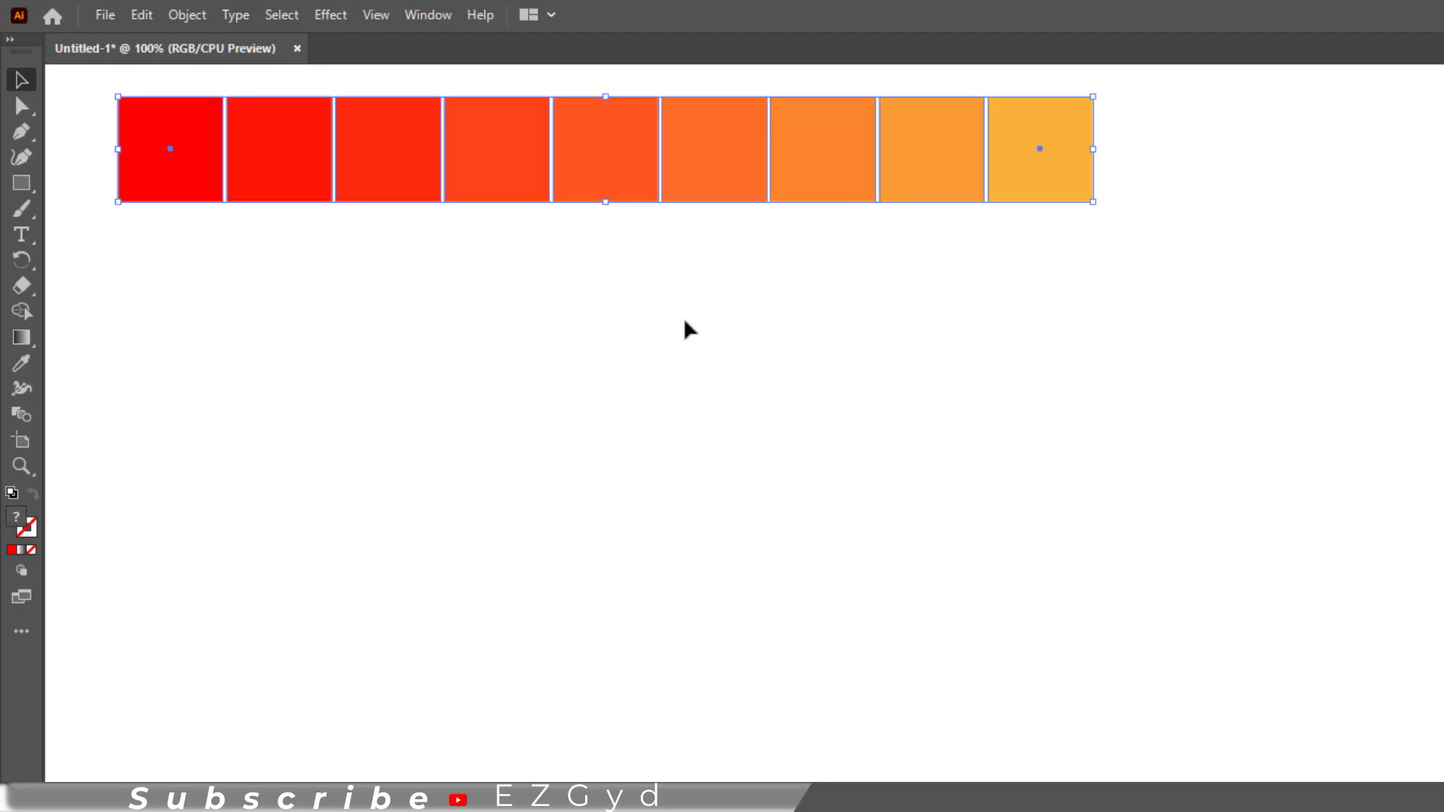
pyautogui.click(631, 278)
# Step: Test that the squares are separate by selecting single ones and moving the seventh, and undo that move
pyautogui.click(564, 143)
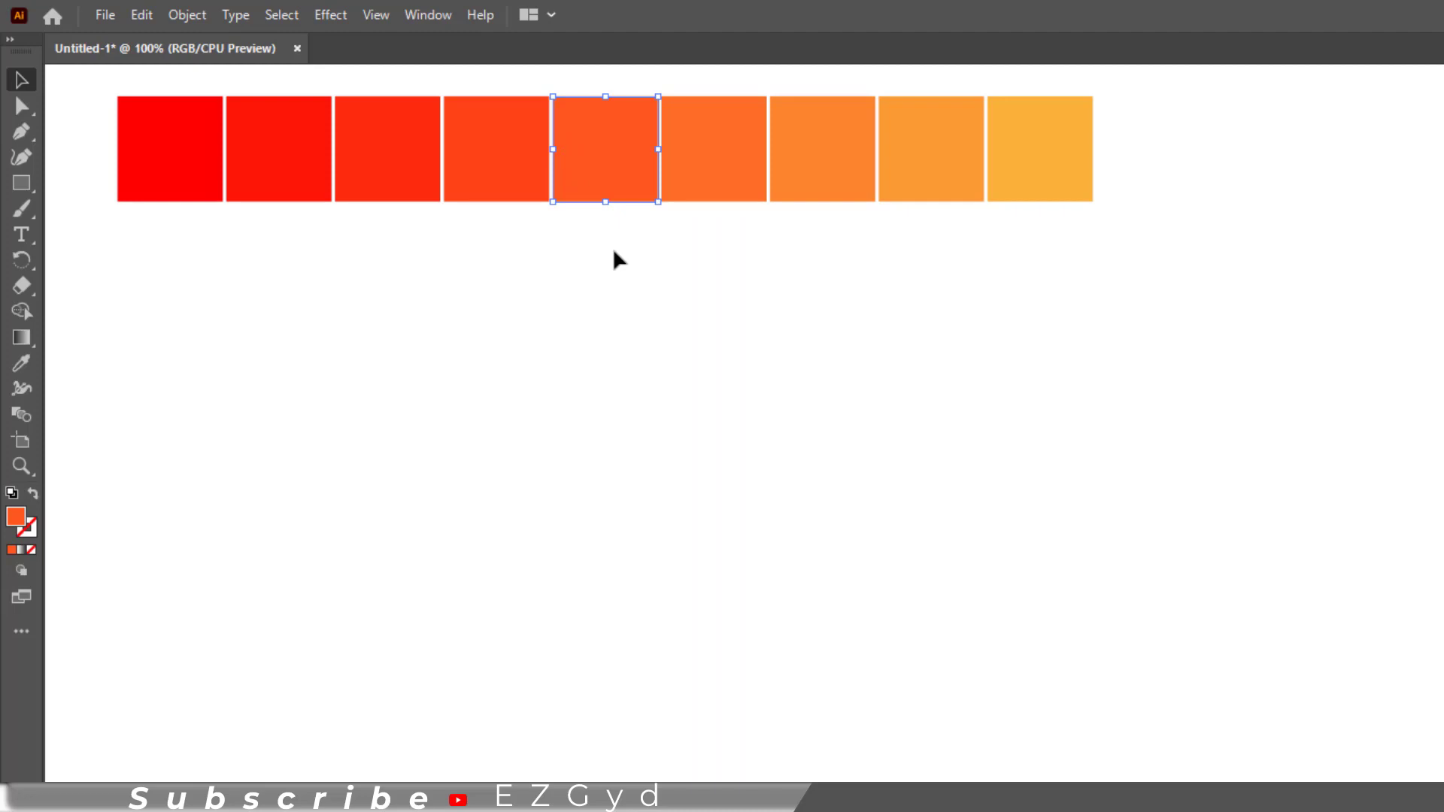
pyautogui.click(638, 285)
pyautogui.click(184, 176)
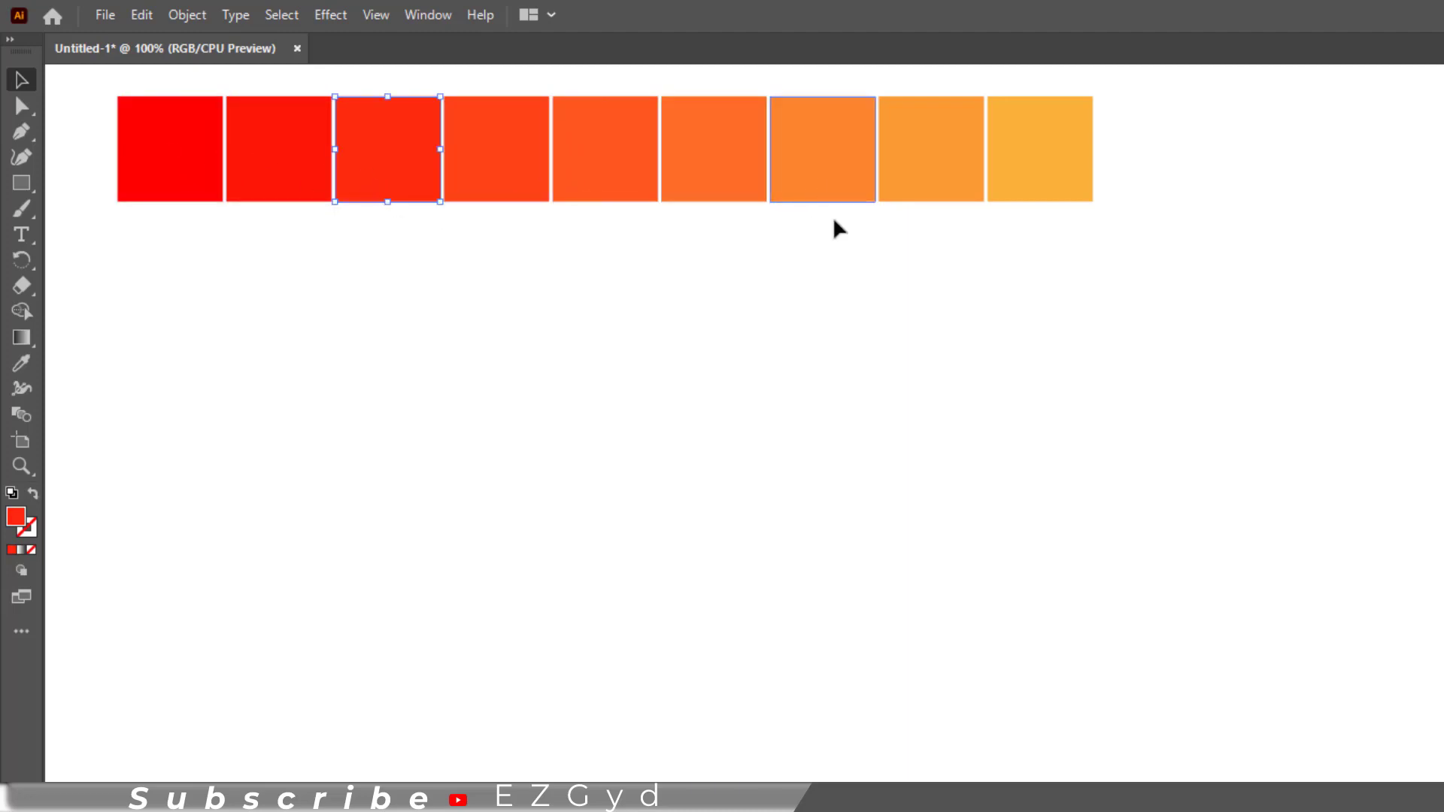
pyautogui.moveTo(825, 192); pyautogui.dragTo(841, 247)
pyautogui.click(860, 387)
pyautogui.hotkey('ctrl', 'z')
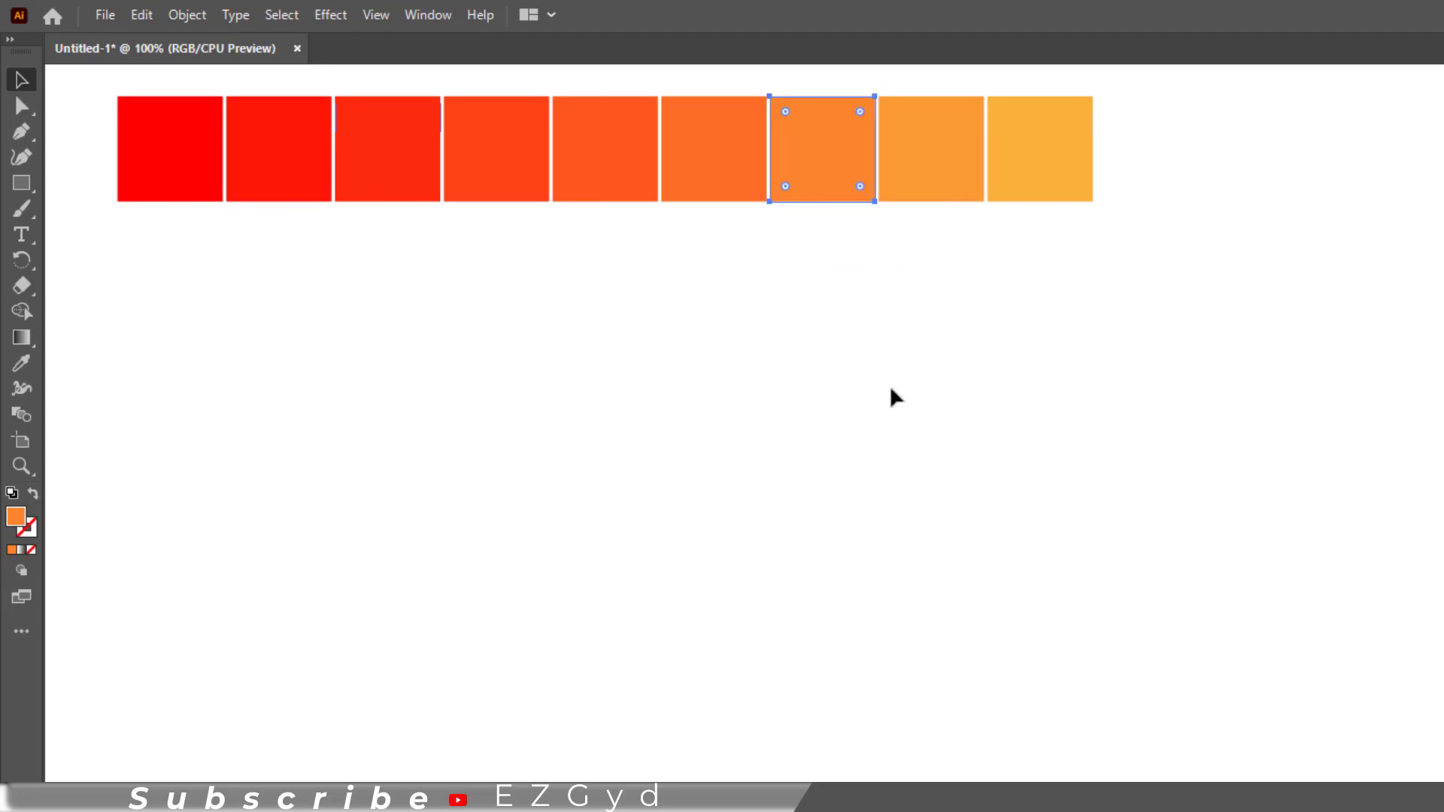
pyautogui.click(922, 376)
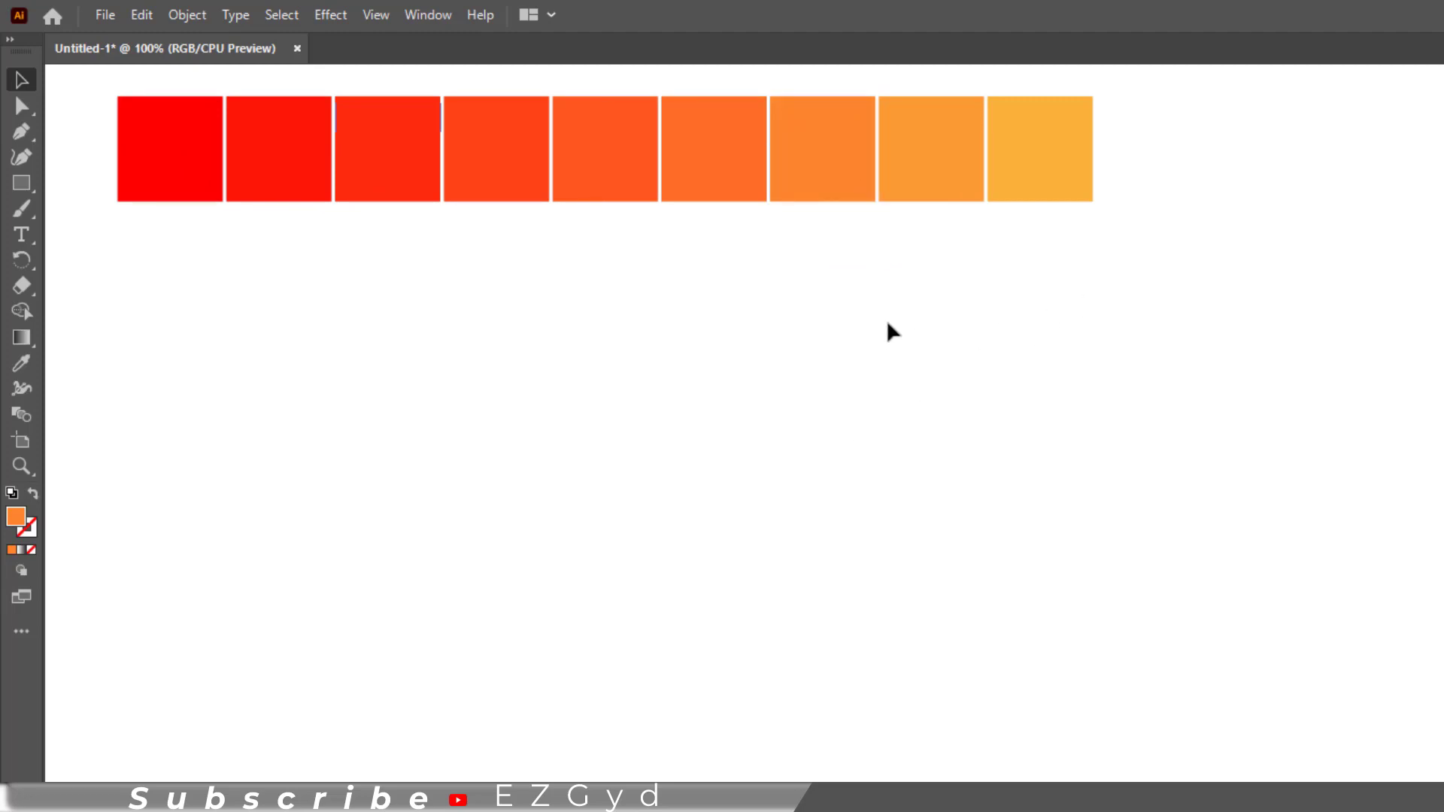
pyautogui.scroll(-3, 891, 331)
pyautogui.press('z')
pyautogui.moveTo(481, 301); pyautogui.dragTo(1022, 394)
pyautogui.press('space')
pyautogui.moveTo(734, 551); pyautogui.dragTo(936, 570)
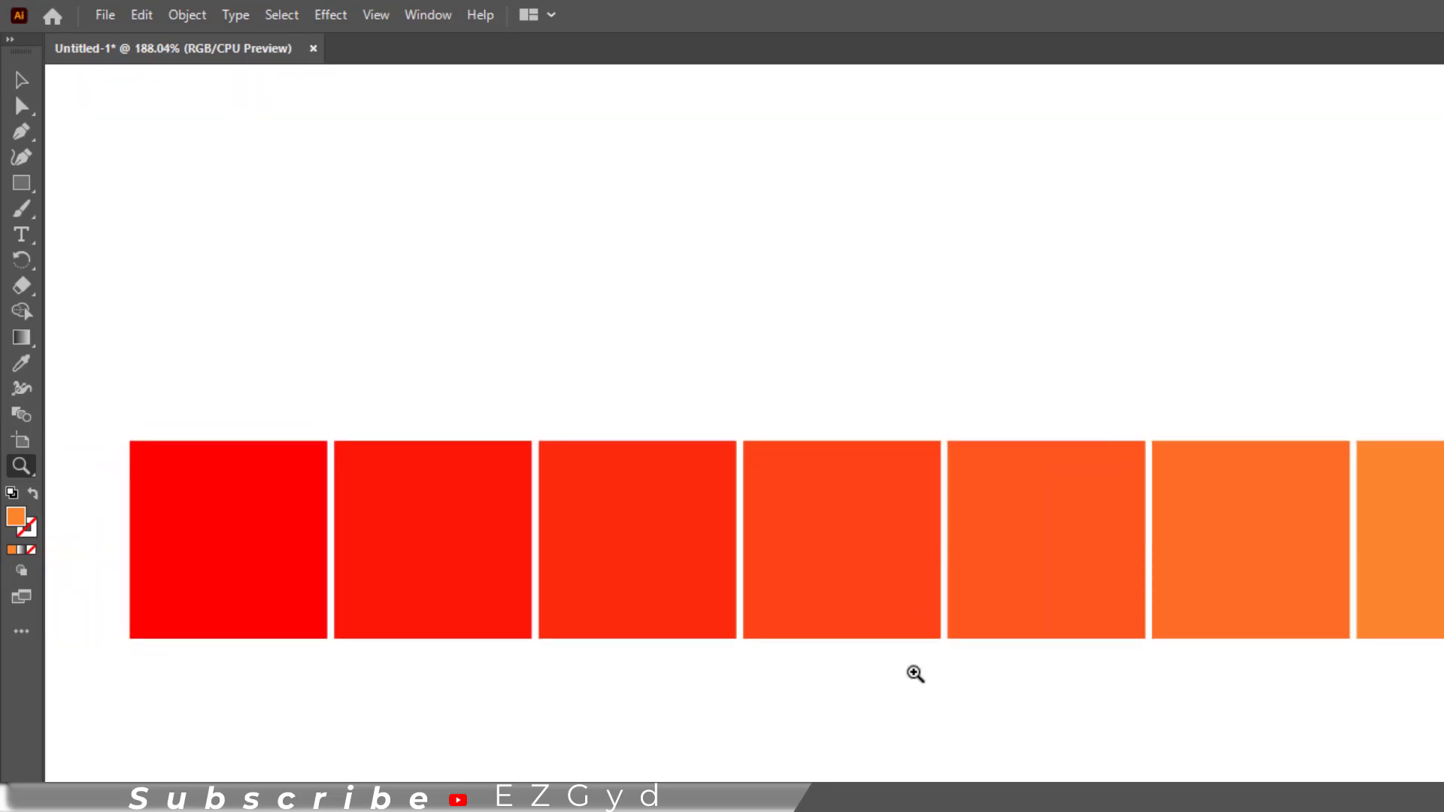
# Step: Select all nine squares and move the row into the upper-left corner of the artboard
pyautogui.hotkey('ctrl', '0')
pyautogui.press('v')
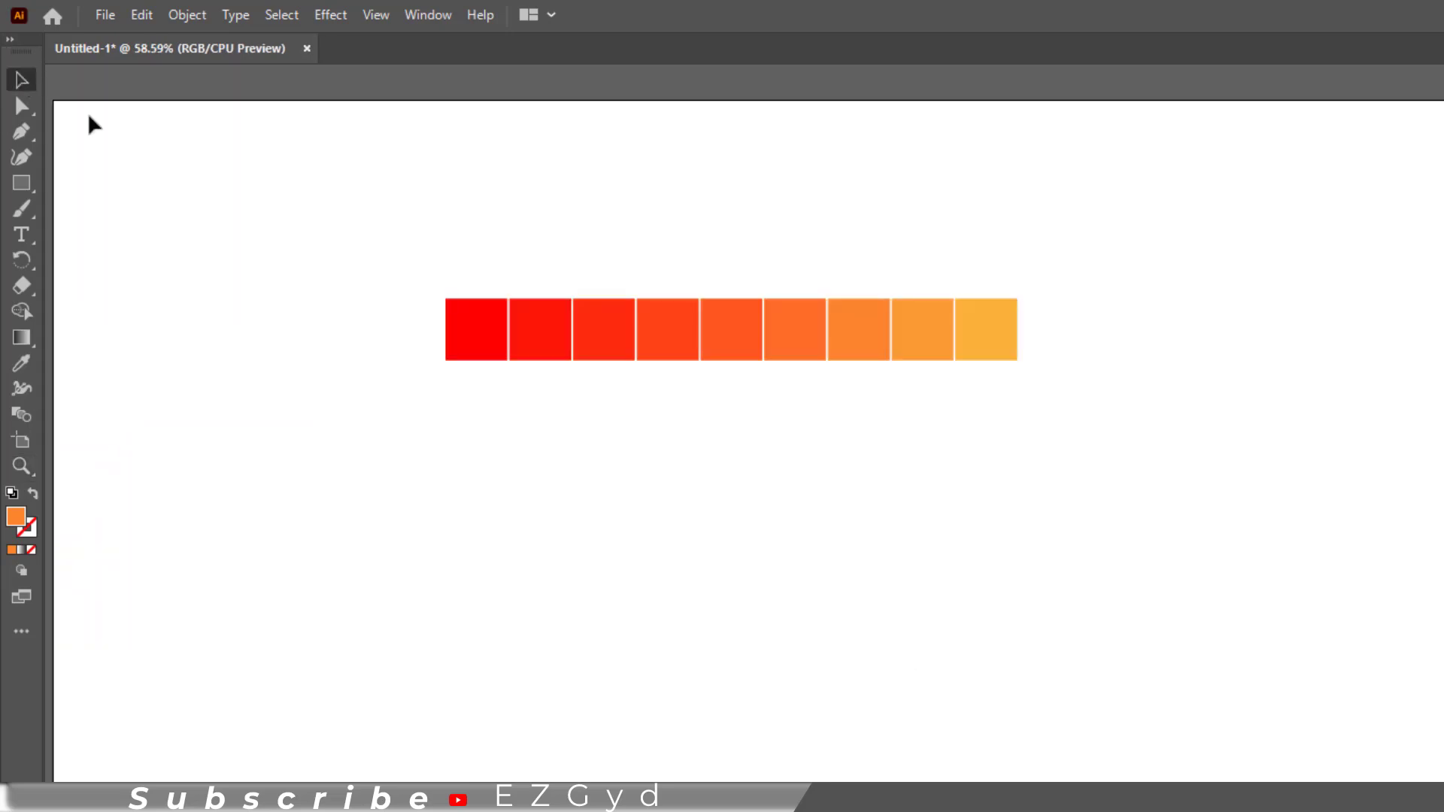
pyautogui.moveTo(272, 165); pyautogui.dragTo(1071, 531)
pyautogui.moveTo(801, 338); pyautogui.dragTo(424, 165)
pyautogui.click(460, 391)
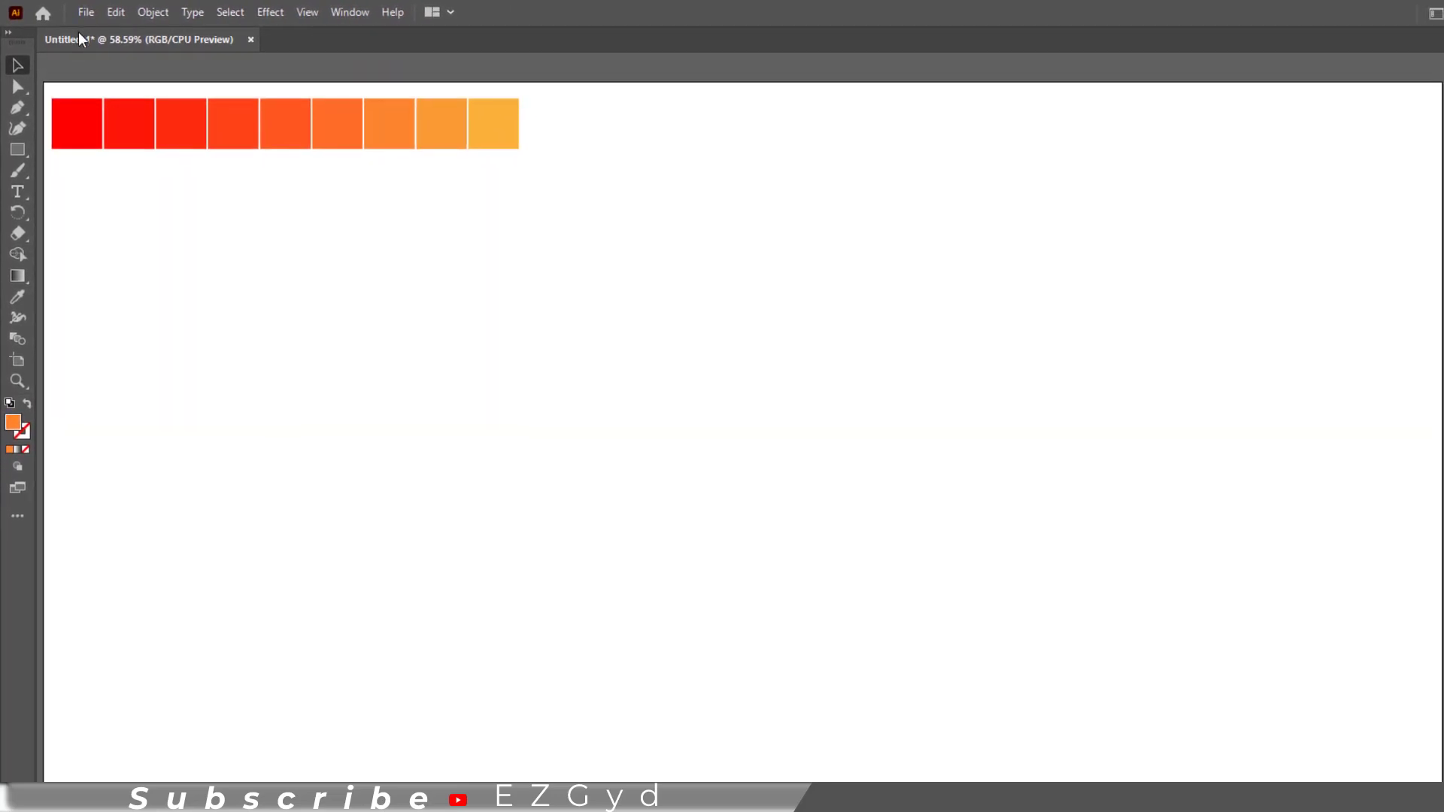
# Step: Place image.jpg from the Documents folder on the artboard below the row of squares
pyautogui.click(84, 12)
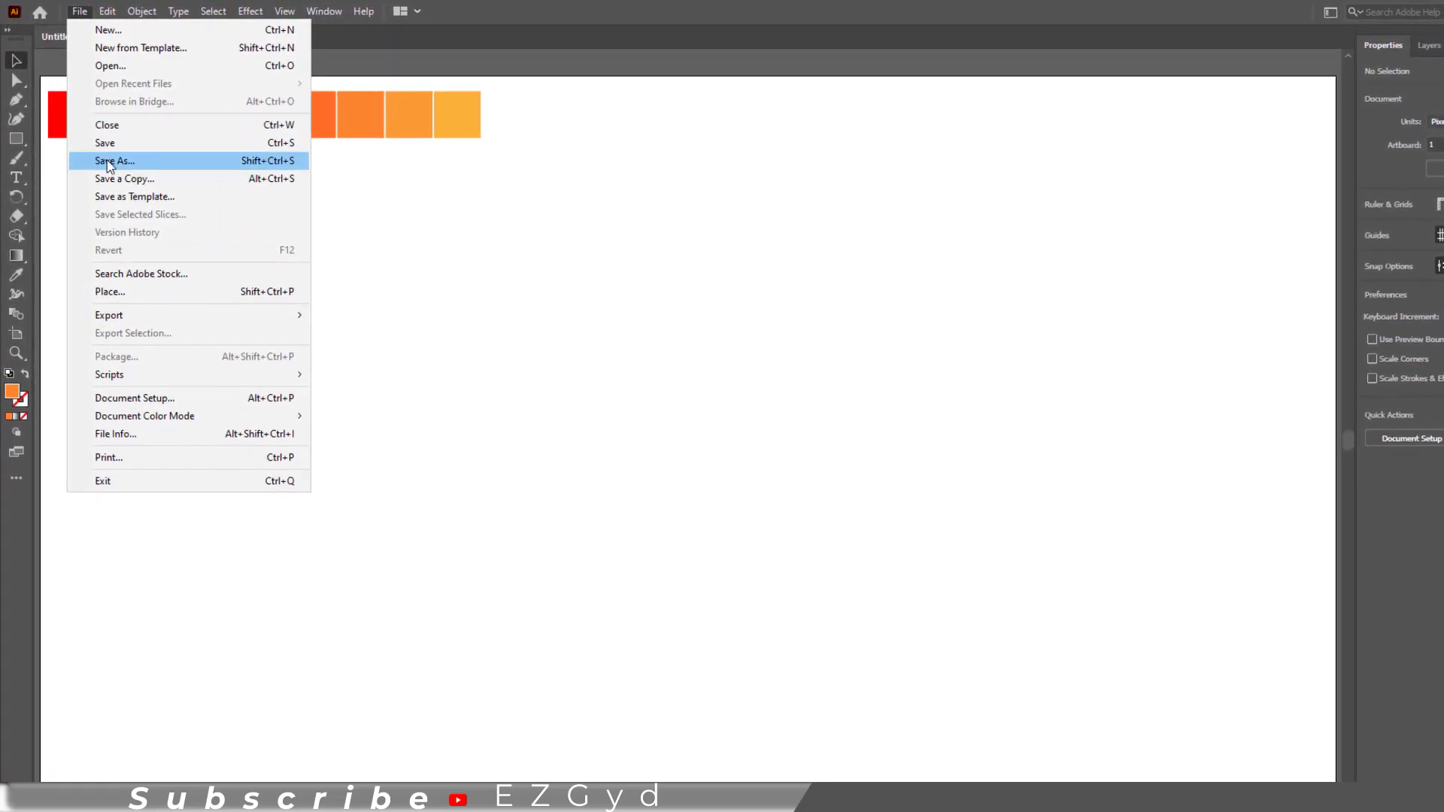
pyautogui.click(113, 292)
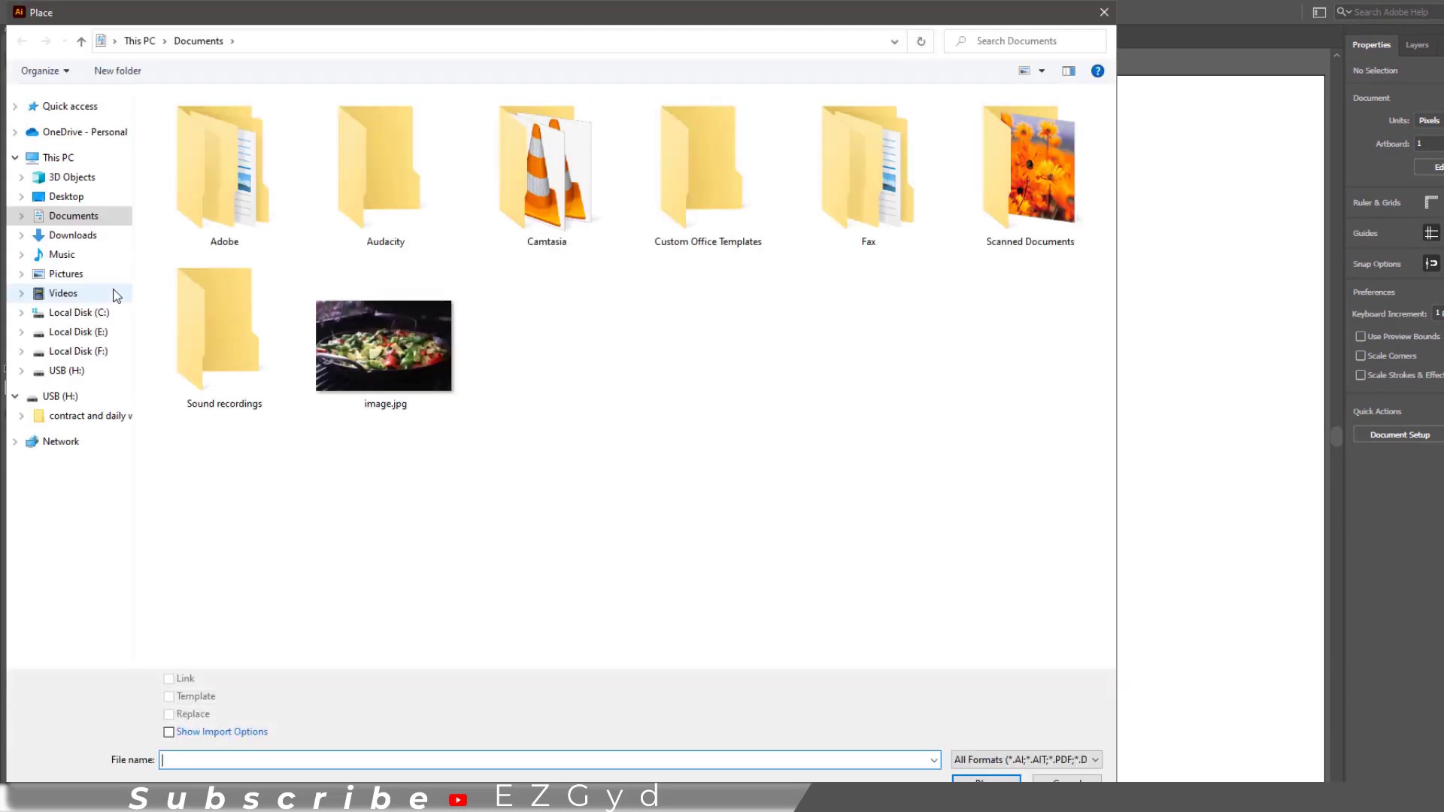
pyautogui.click(380, 362)
pyautogui.click(978, 779)
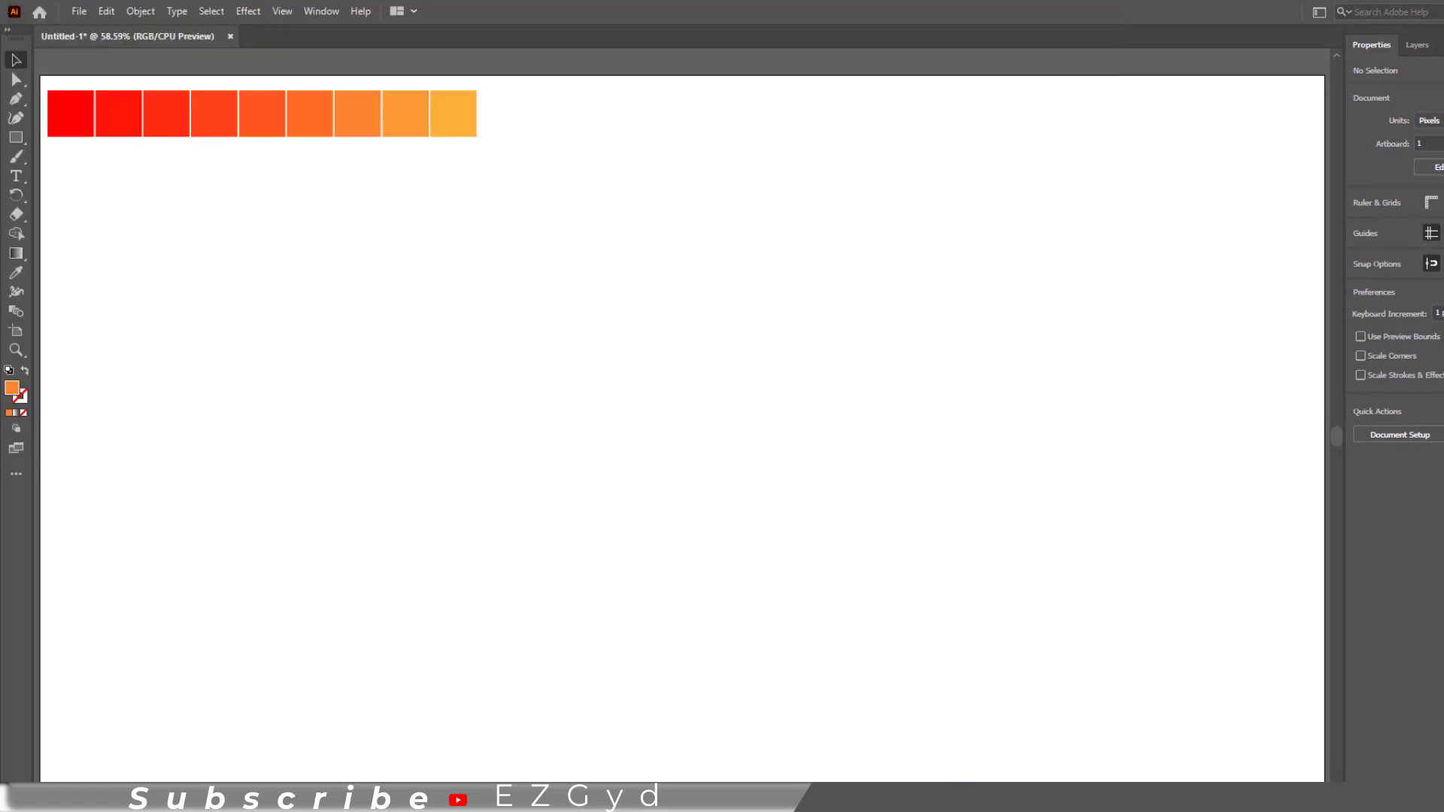
pyautogui.moveTo(271, 368); pyautogui.dragTo(1037, 776)
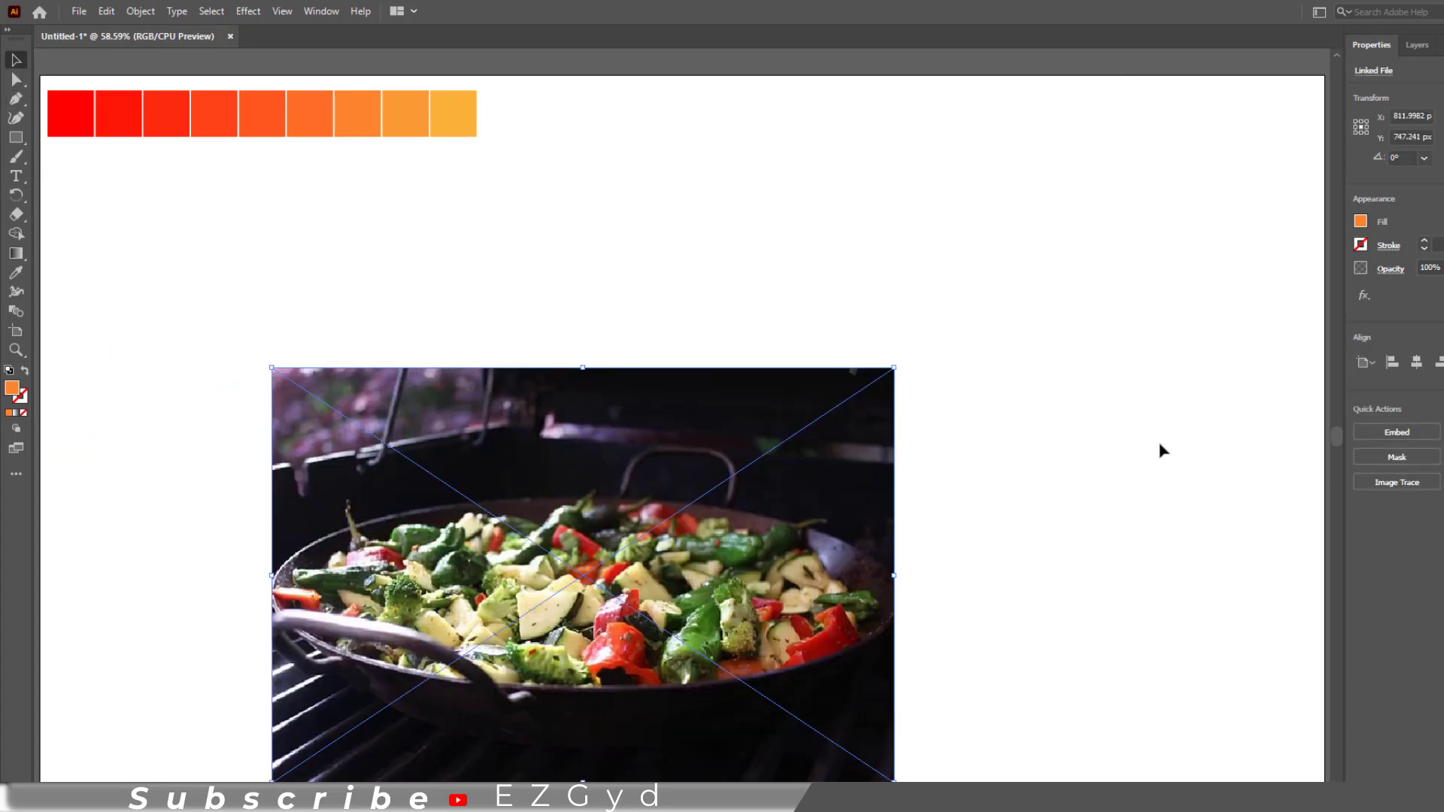
# Step: Embed the placed food photo in the document and deselect it
pyautogui.click(1045, 516)
pyautogui.click(886, 542)
pyautogui.click(1401, 434)
pyautogui.click(1041, 522)
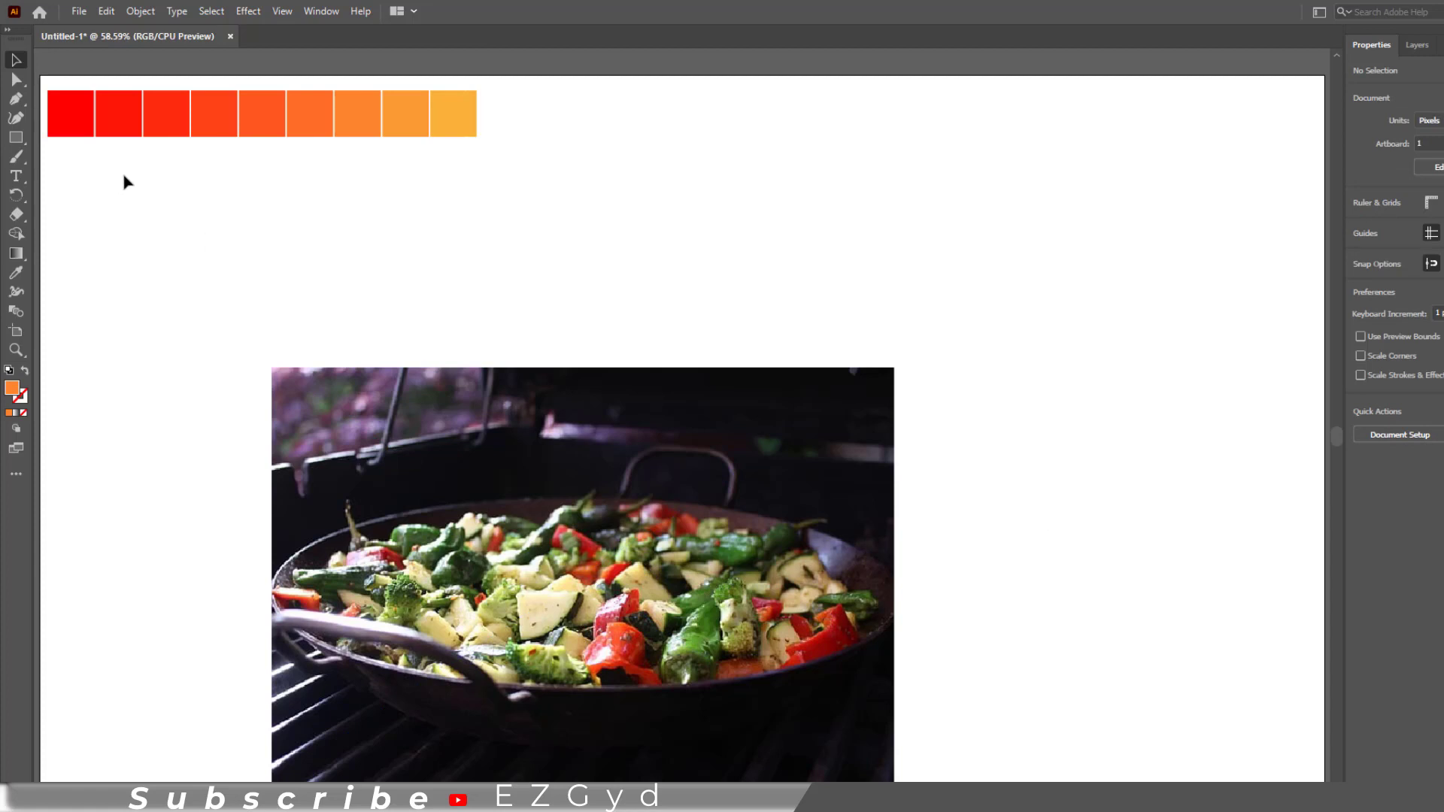
# Step: Draw a small square just above the photo's upper-left corner, fill it with light grey and deselect it
pyautogui.click(16, 138)
pyautogui.moveTo(274, 323); pyautogui.dragTo(310, 338)
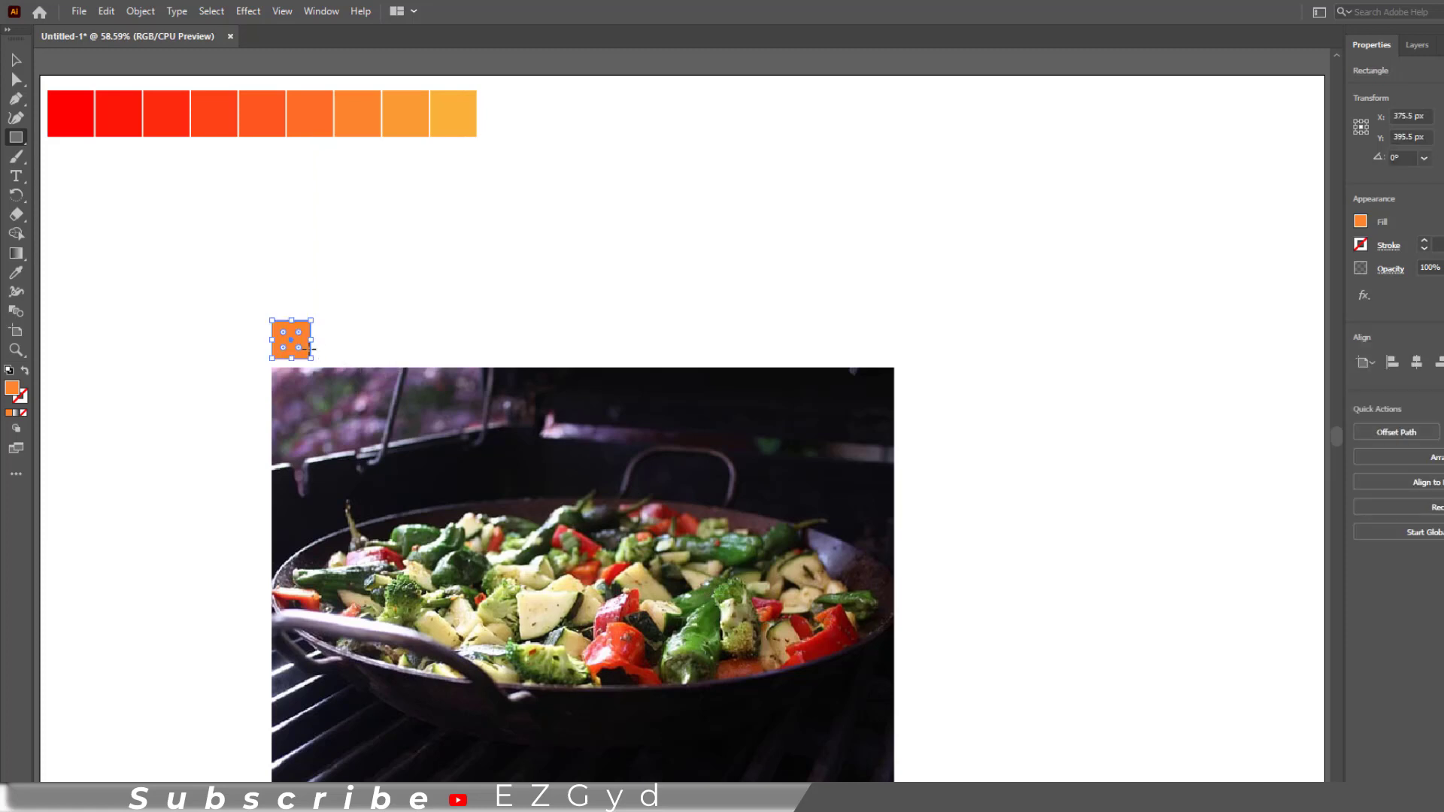
pyautogui.click(17, 61)
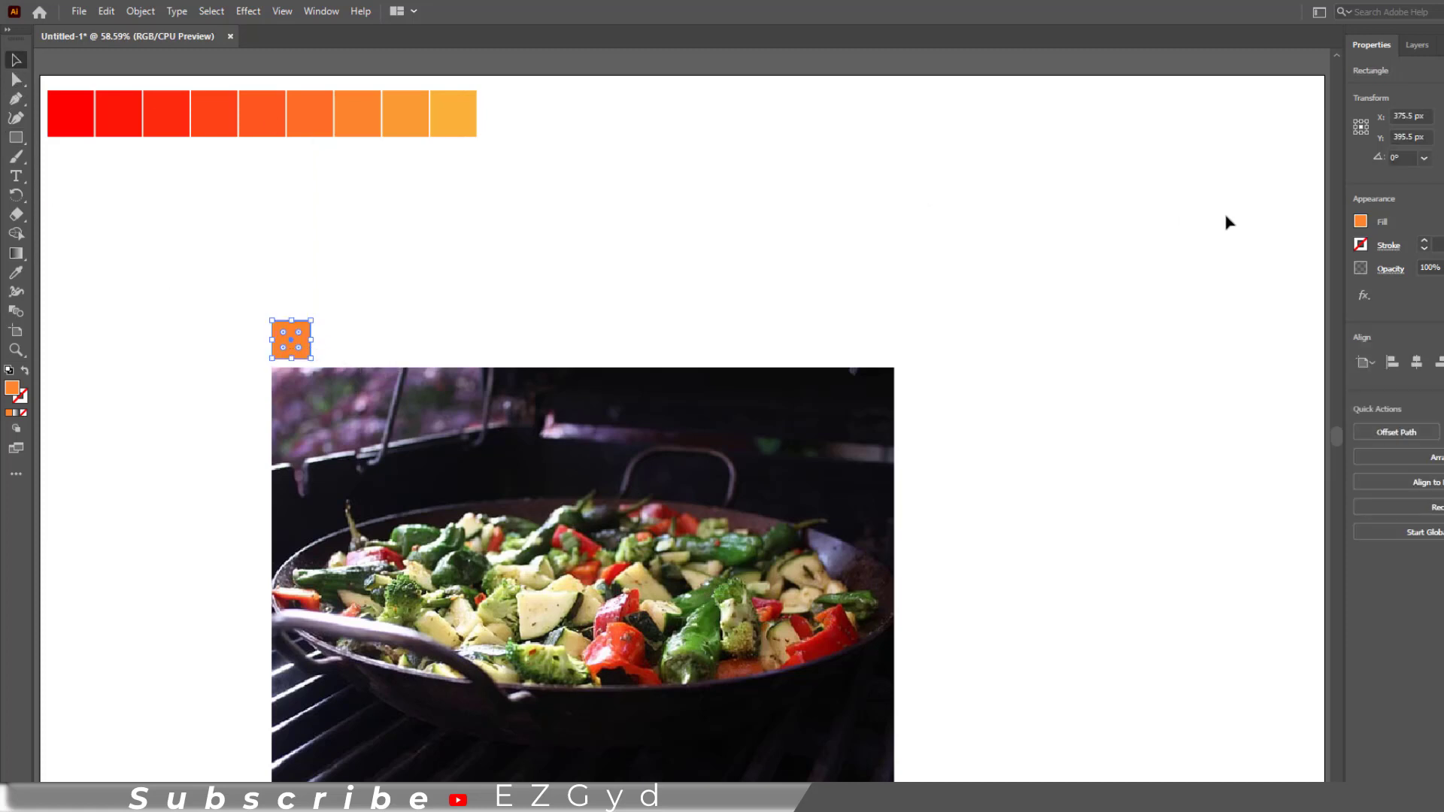
pyautogui.click(1360, 222)
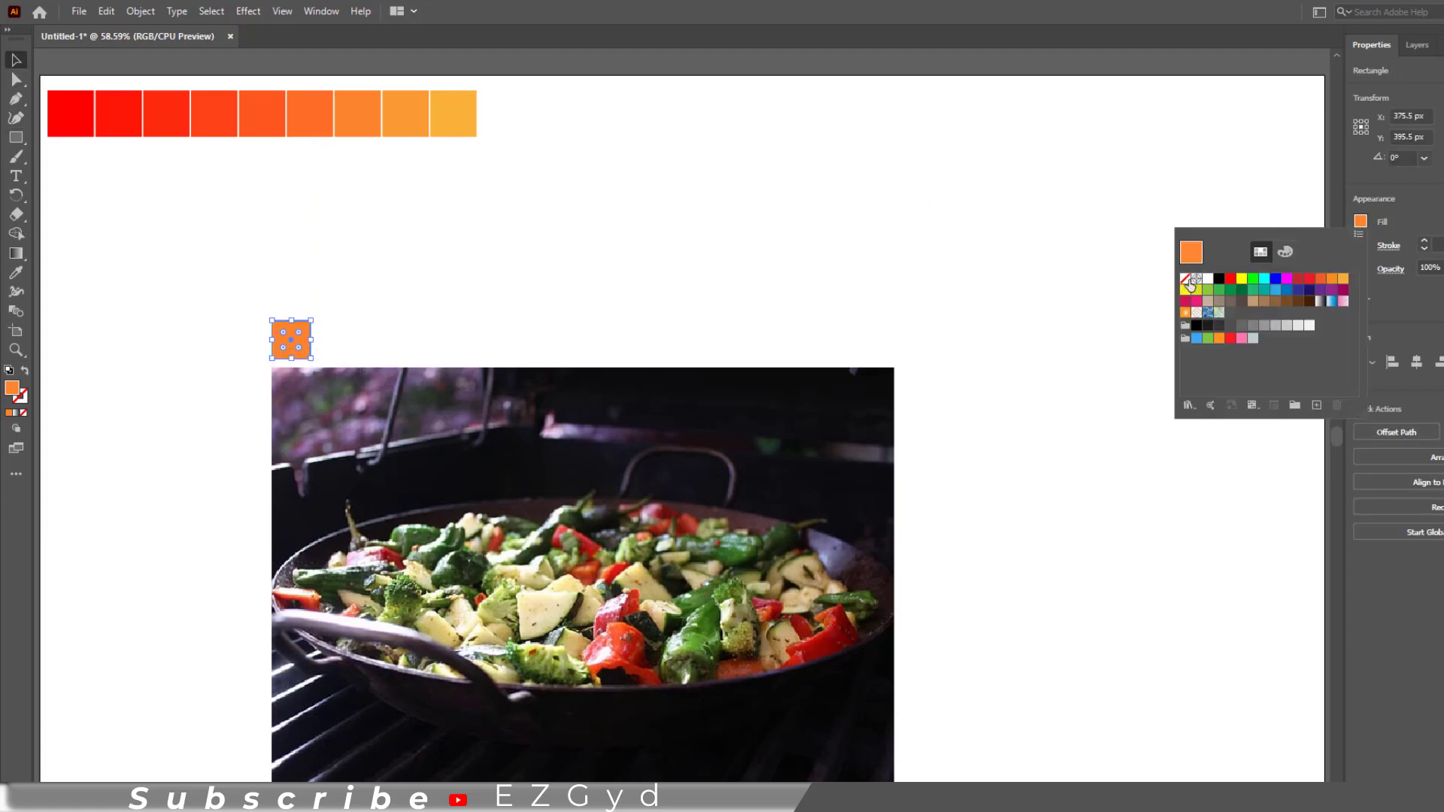
pyautogui.click(1208, 279)
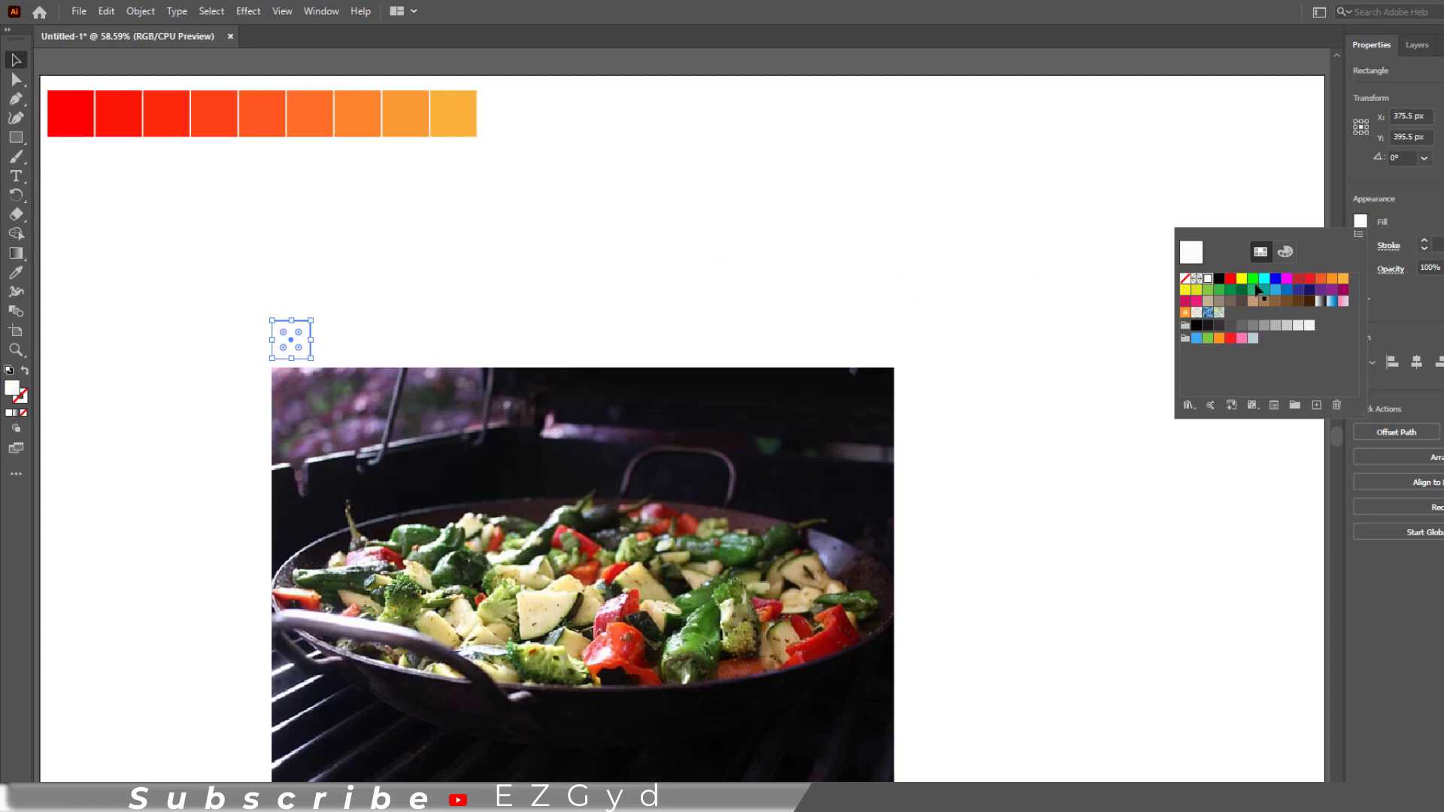
pyautogui.click(1276, 326)
pyautogui.click(18, 60)
pyautogui.click(134, 250)
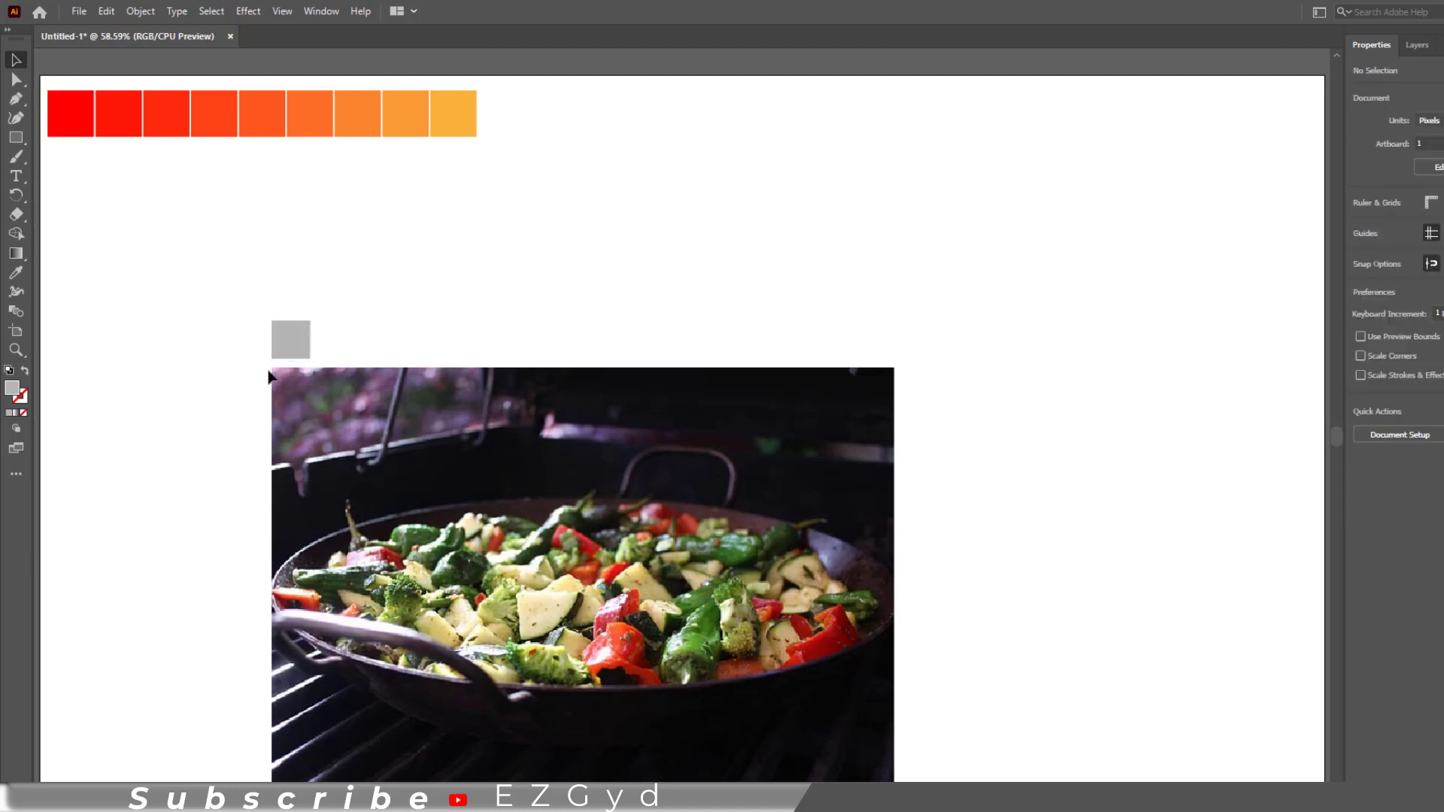
# Step: Duplicate the grey square to the right at 72 px spacing and repeat the copy to form a row of eight
pyautogui.moveTo(300, 342); pyautogui.dragTo(347, 340)
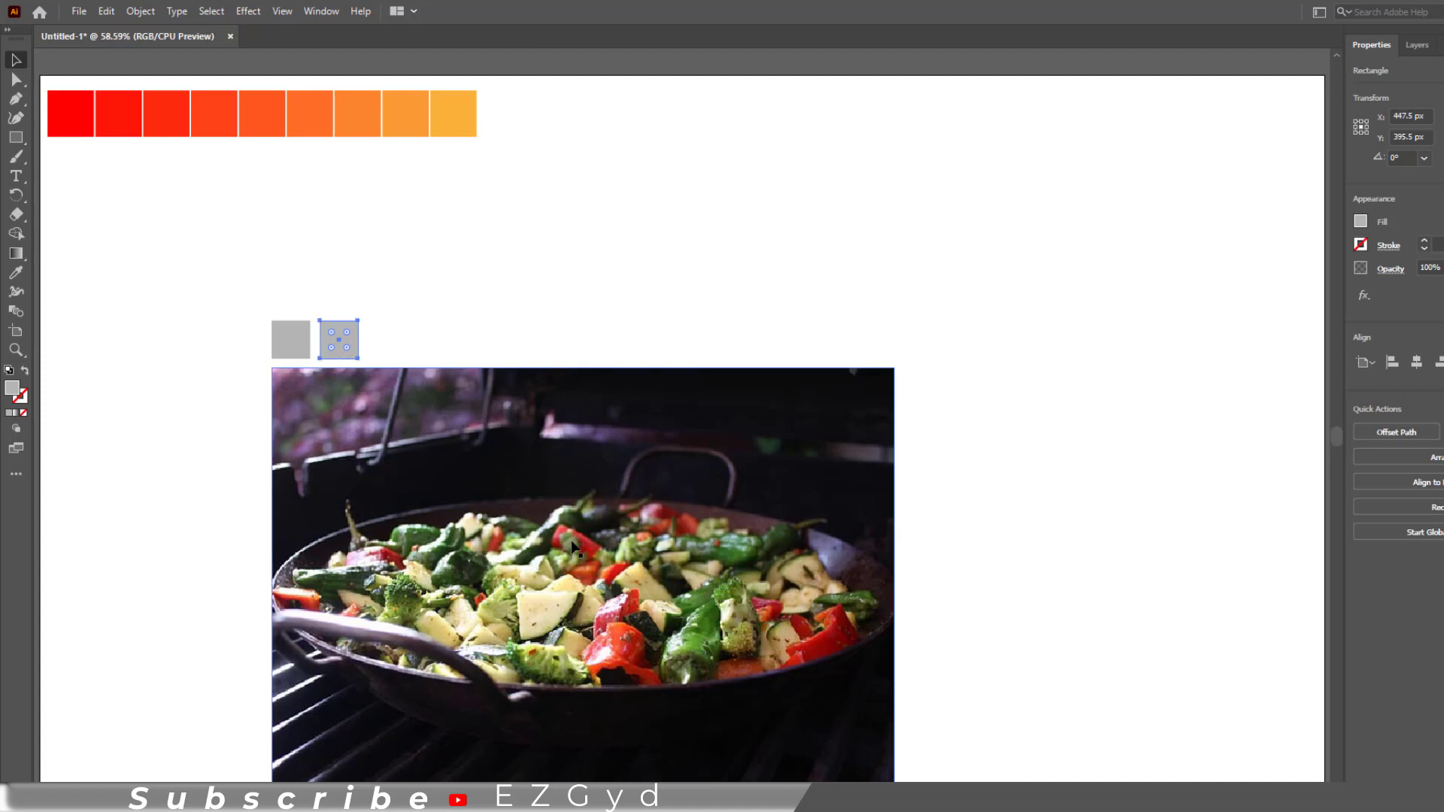
pyautogui.hotkey('ctrl', 'd')
pyautogui.hotkey('ctrl', 'd')
pyautogui.hotkey('ctrl', 'd')
pyautogui.hotkey('ctrl', 'd')
pyautogui.hotkey('ctrl', 'd')
pyautogui.hotkey('ctrl', 'd')
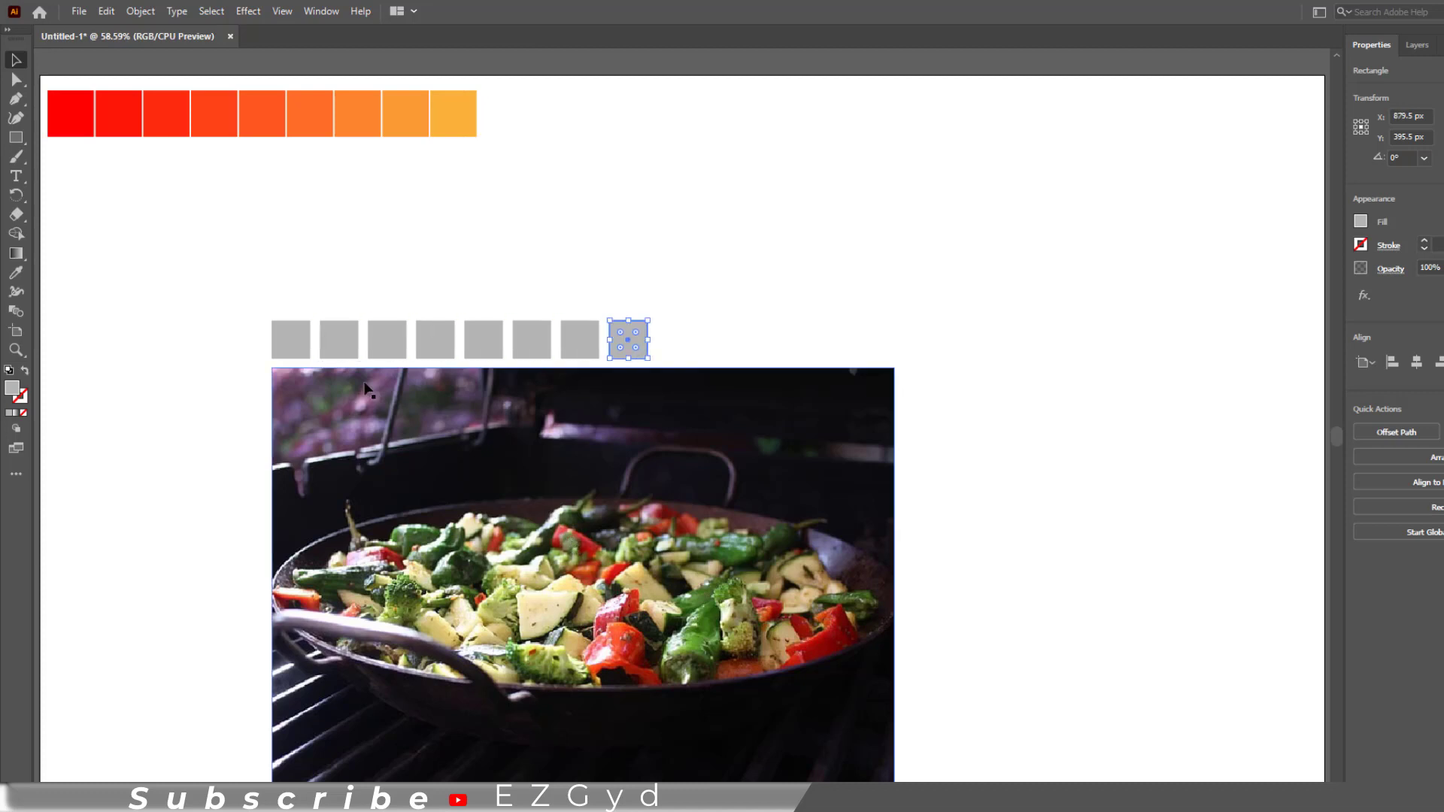
# Step: Fill the first grey square with the cream colour sampled from a zucchini piece in the photo
pyautogui.press('z')
pyautogui.moveTo(261, 308); pyautogui.dragTo(795, 679)
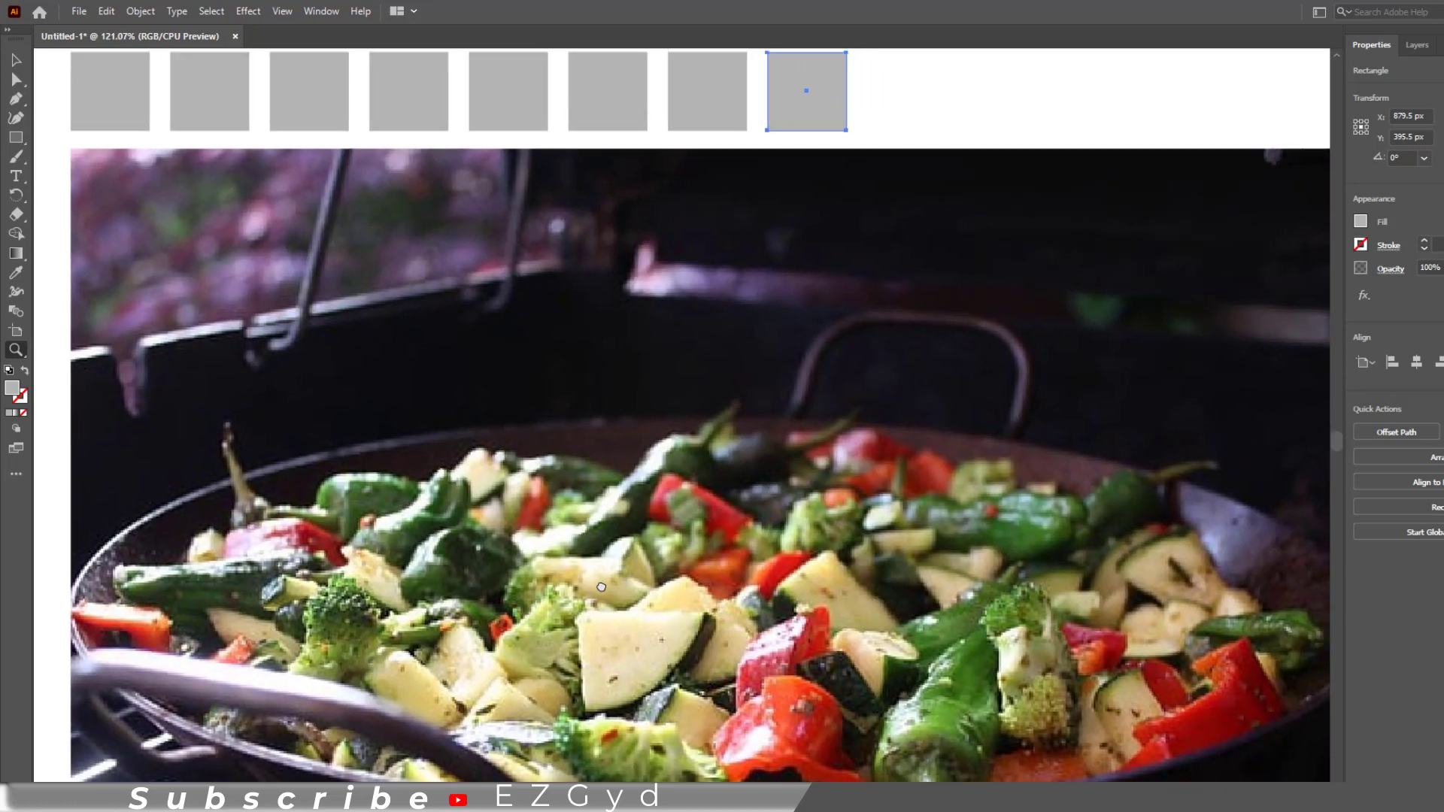
pyautogui.moveTo(601, 587); pyautogui.dragTo(594, 586)
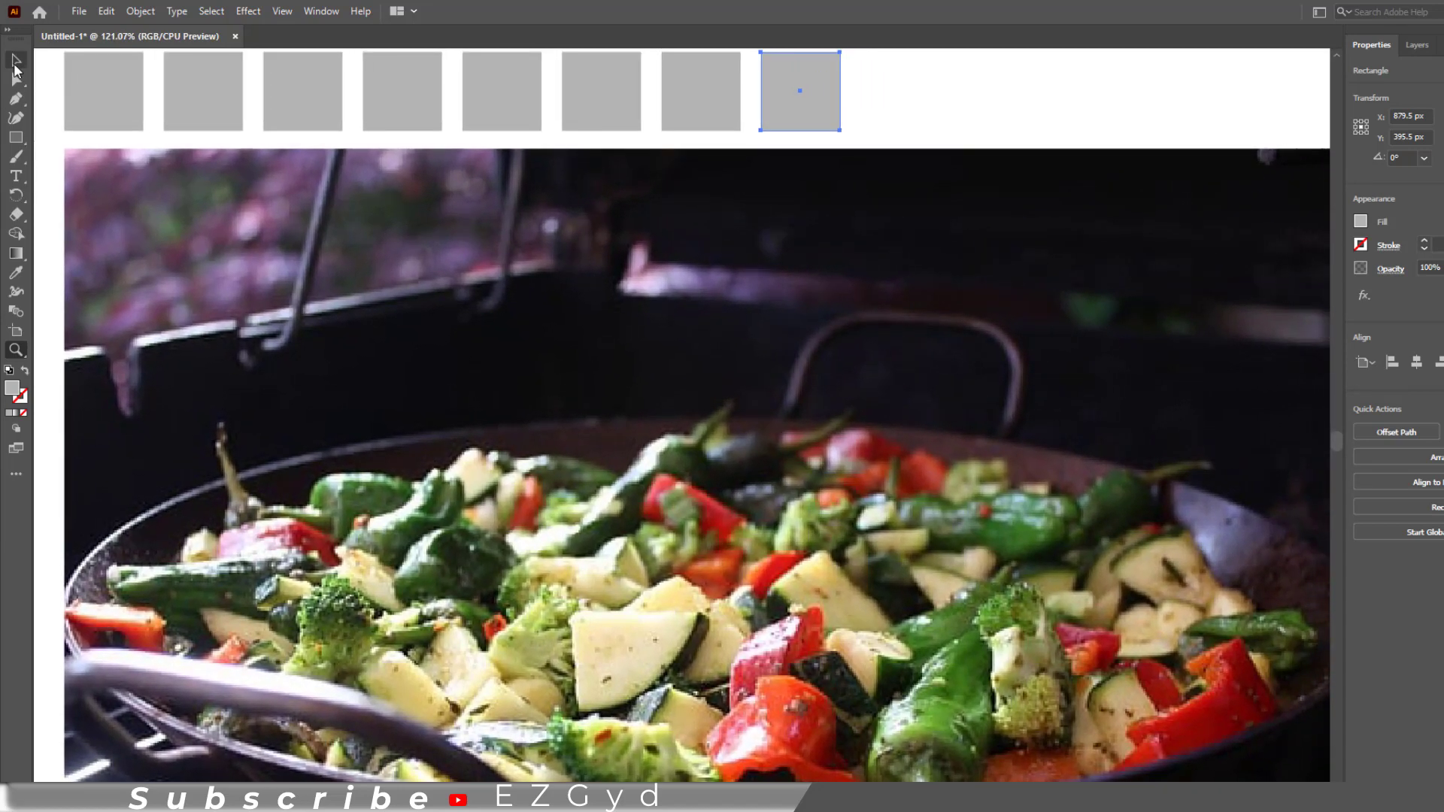
pyautogui.click(16, 59)
pyautogui.click(103, 79)
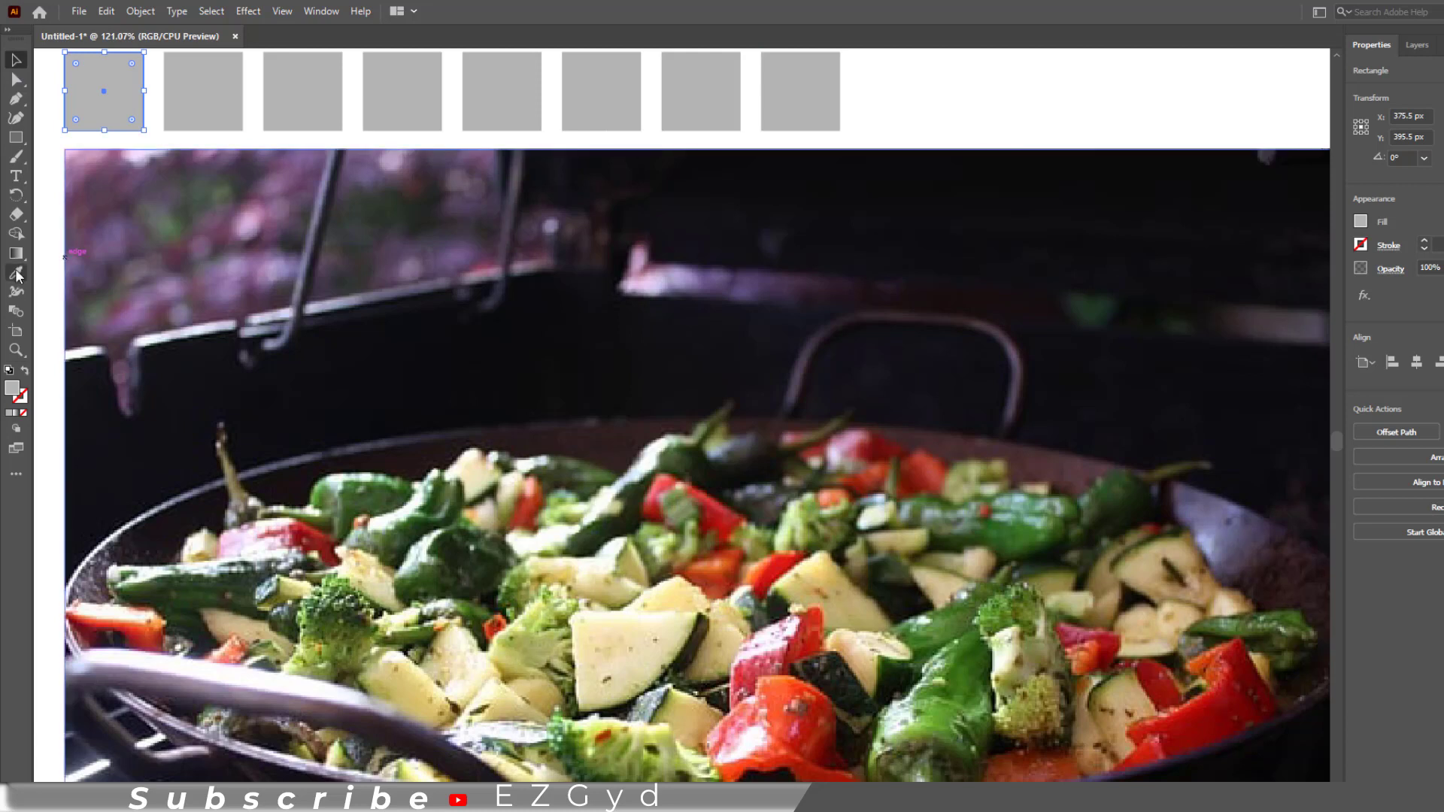
pyautogui.press('i')
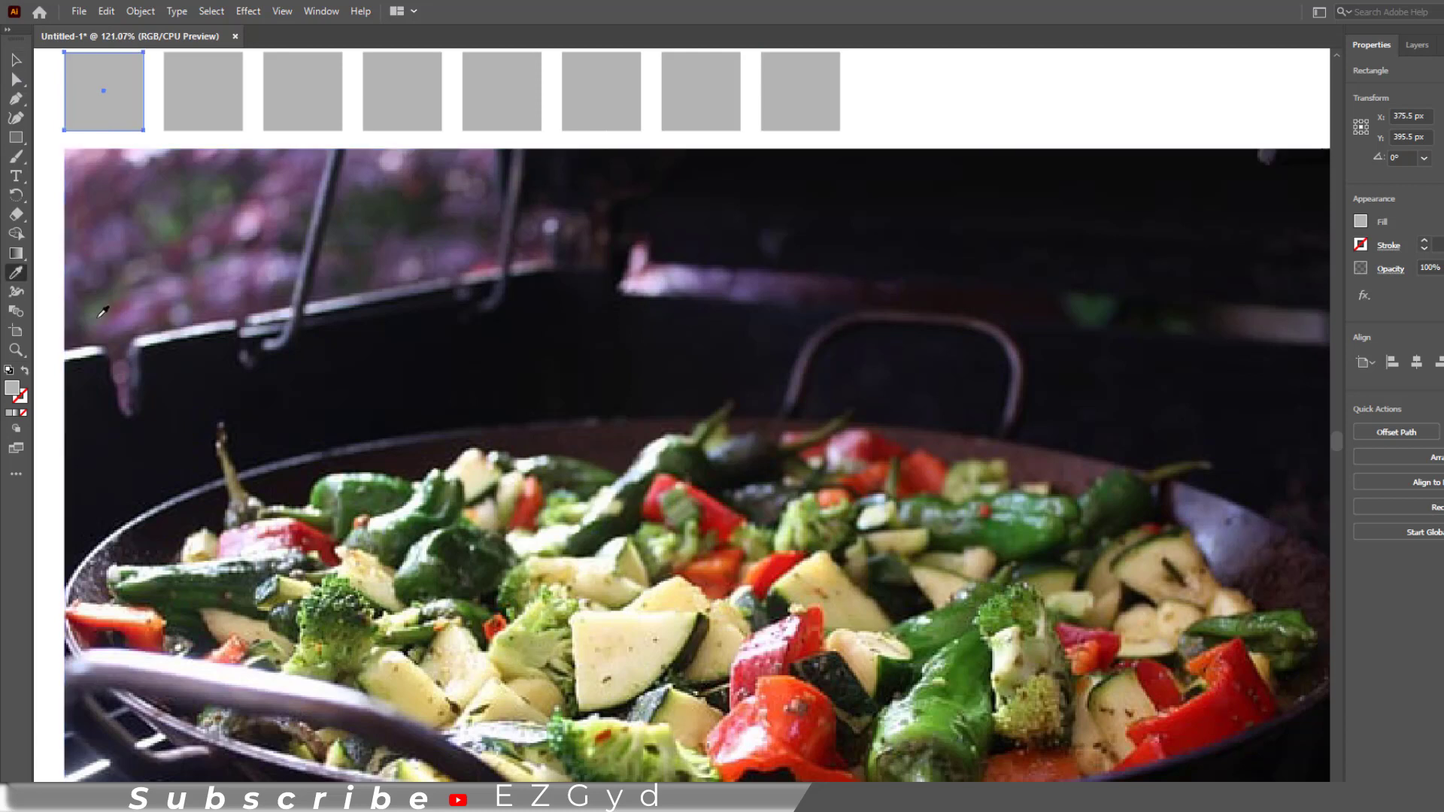
pyautogui.click(593, 621)
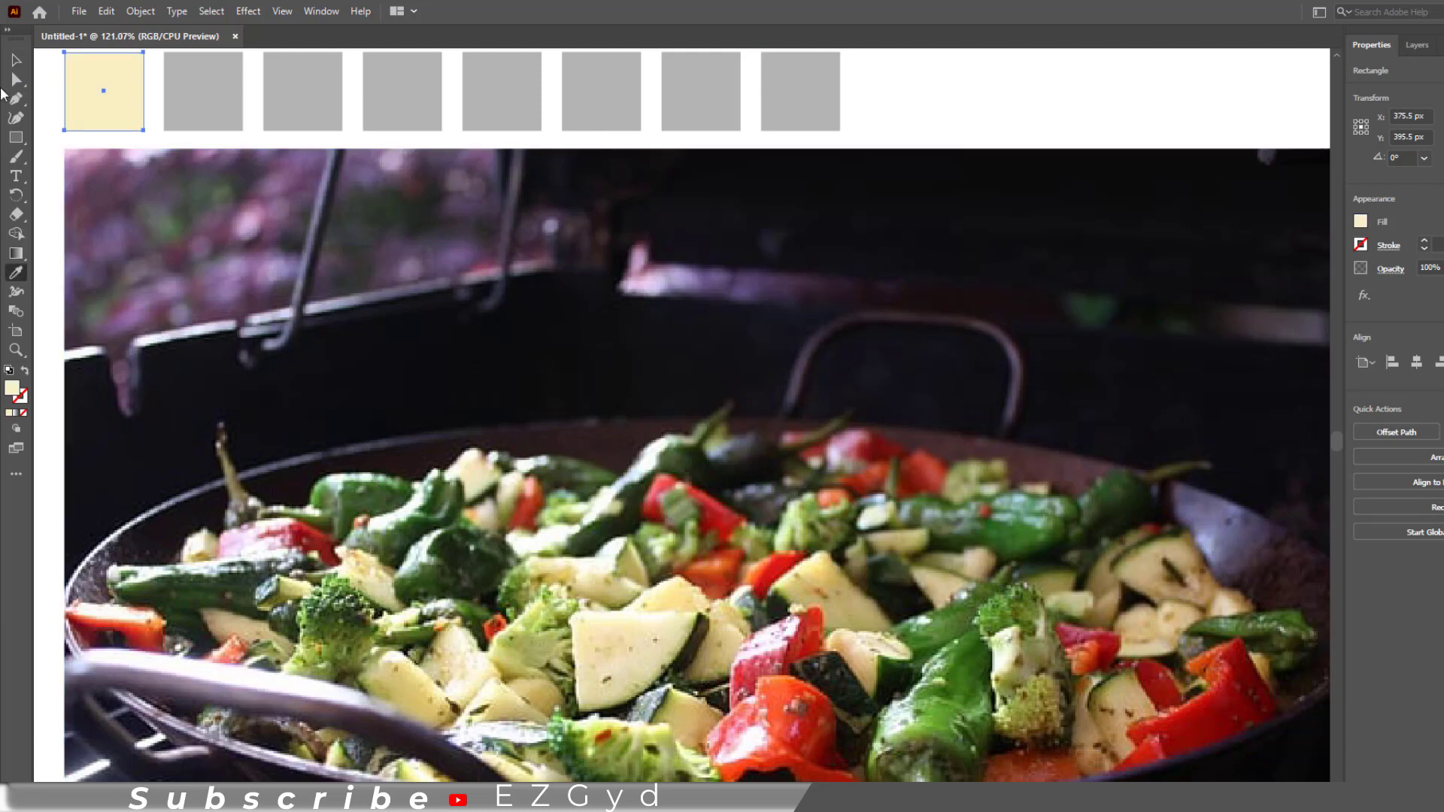
# Step: Fill the second square with pink sampled from a red pepper and the third with mid green from the green vegetables
pyautogui.click(16, 60)
pyautogui.click(212, 114)
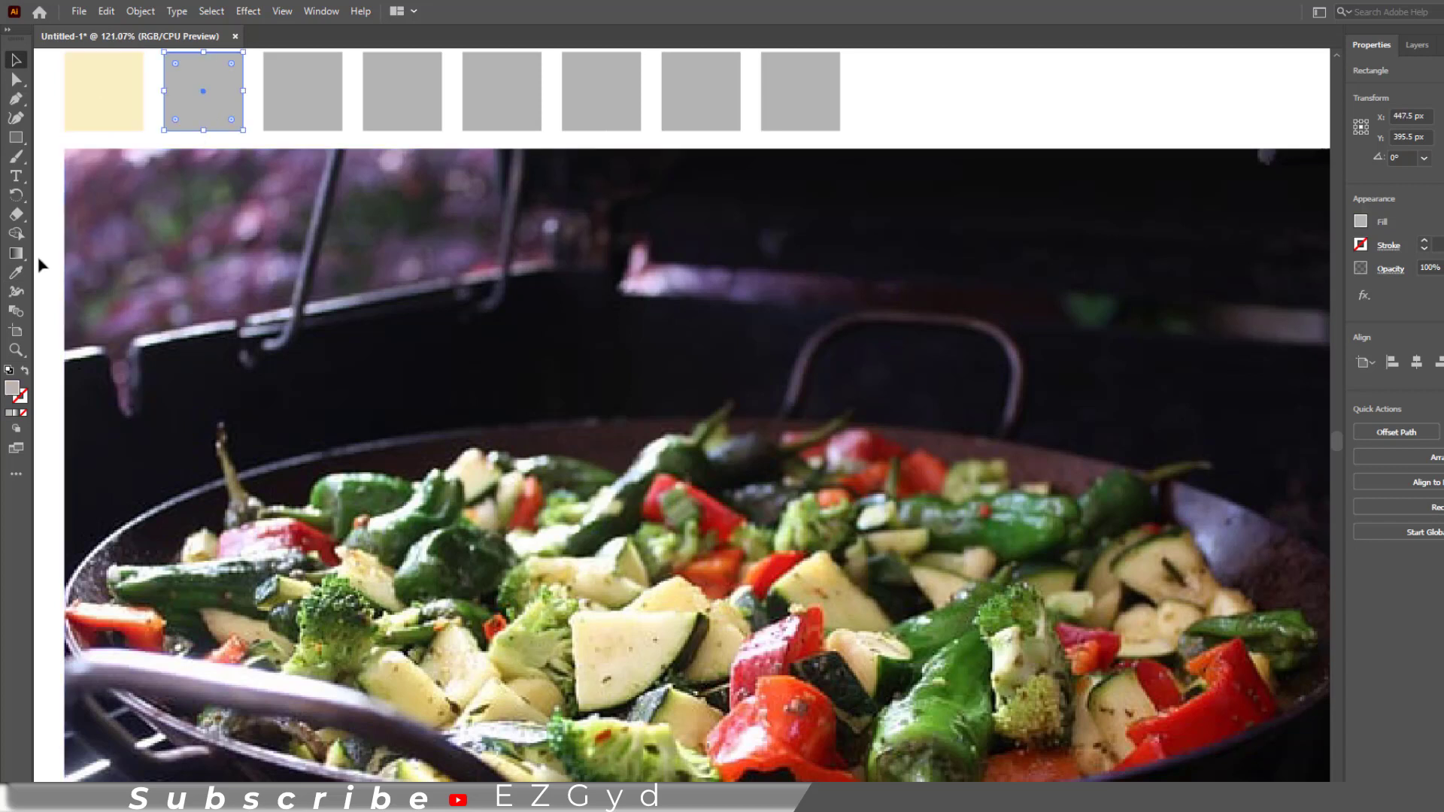
pyautogui.click(17, 273)
pyautogui.click(759, 653)
pyautogui.click(16, 60)
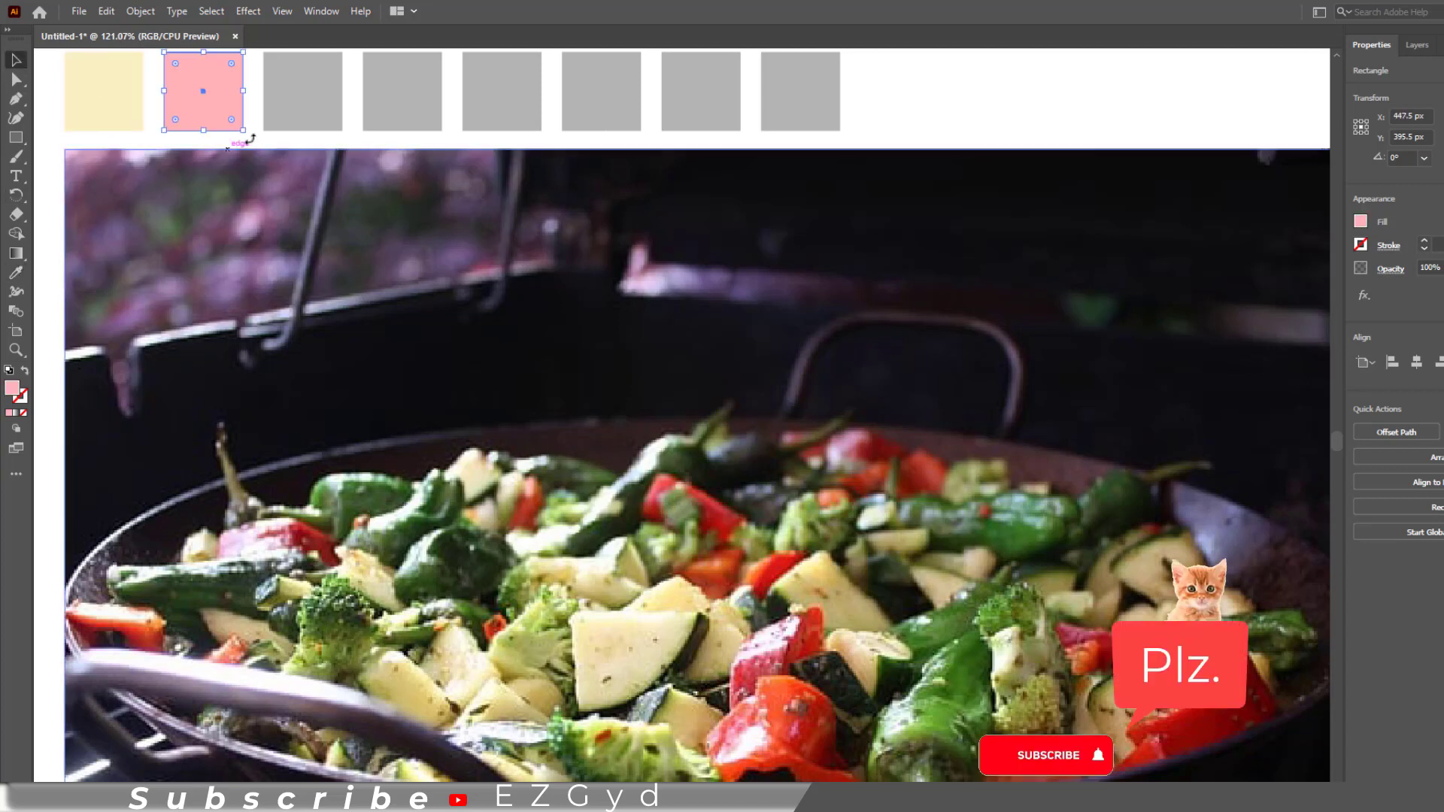
pyautogui.click(302, 106)
pyautogui.click(16, 273)
pyautogui.click(421, 511)
# Step: Fill the fourth square with grey-blue sampled from a green pepper's highlight and the fifth with dark brown from the pan
pyautogui.click(16, 60)
pyautogui.click(396, 105)
pyautogui.click(16, 273)
pyautogui.click(633, 480)
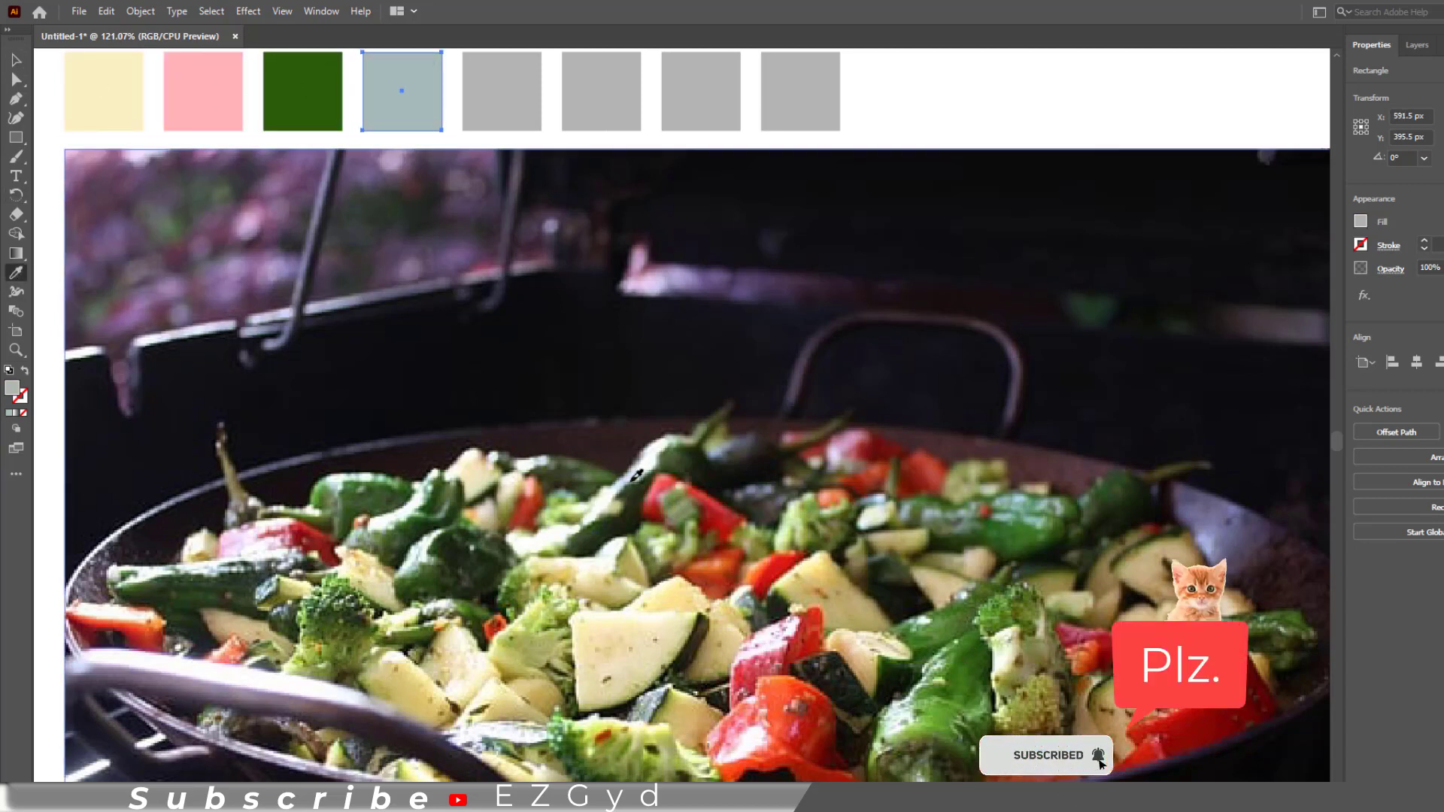
pyautogui.click(16, 60)
pyautogui.click(502, 98)
pyautogui.click(17, 273)
pyautogui.click(579, 453)
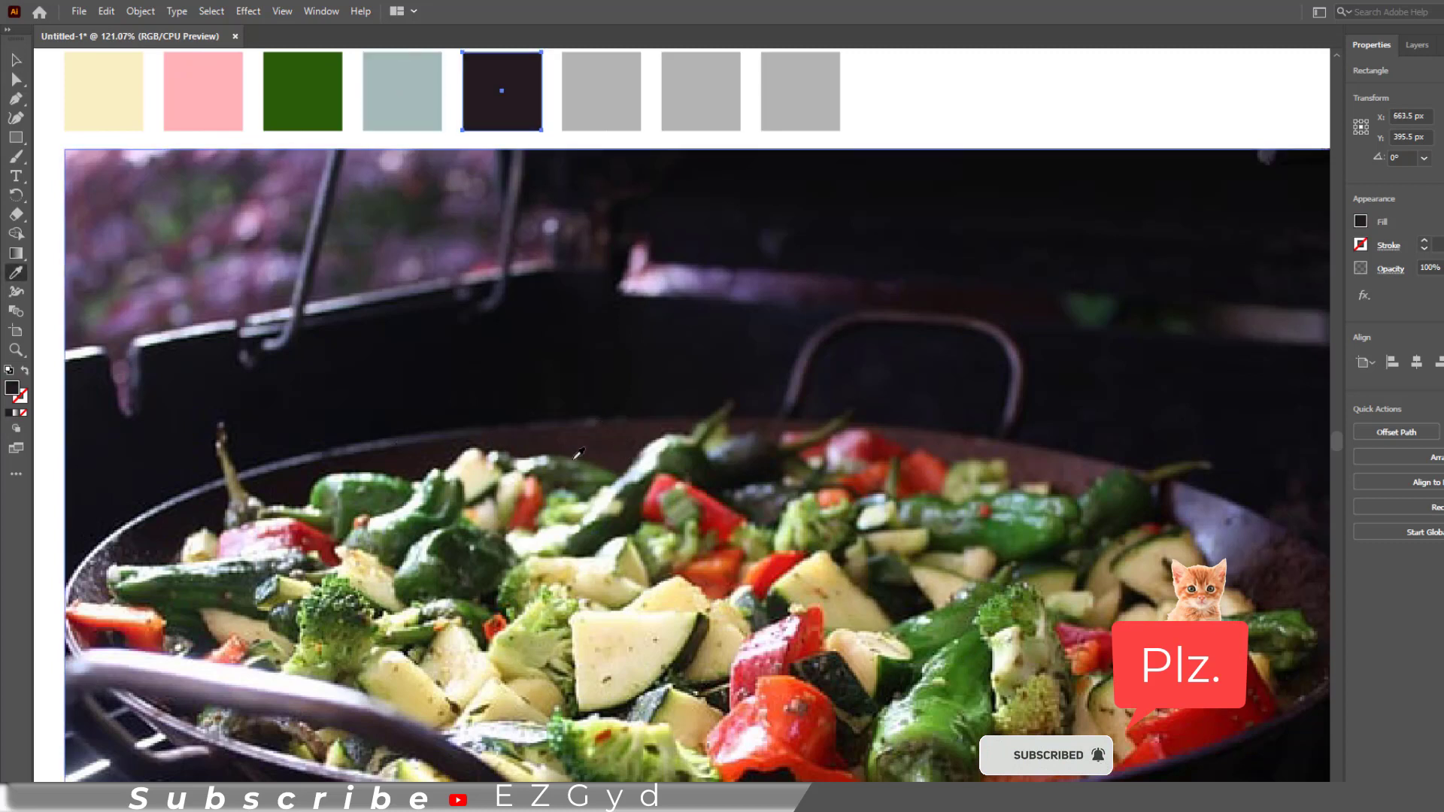
# Step: Fill the sixth square with red sampled from a red pepper and the seventh with a very dark green from the vegetables
pyautogui.click(16, 60)
pyautogui.click(599, 104)
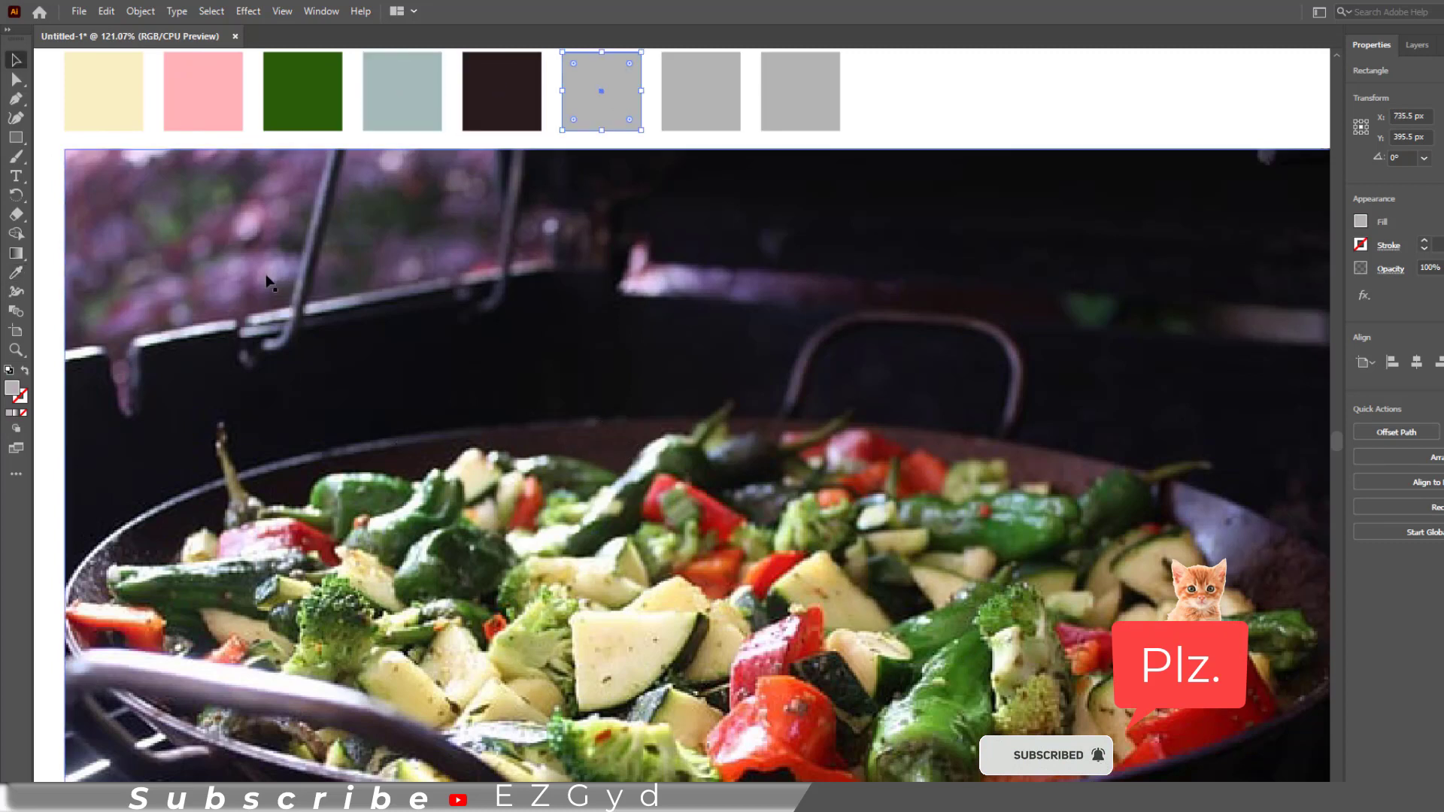
pyautogui.click(16, 273)
pyautogui.click(684, 503)
pyautogui.click(15, 60)
pyautogui.click(714, 112)
pyautogui.click(17, 272)
pyautogui.click(847, 531)
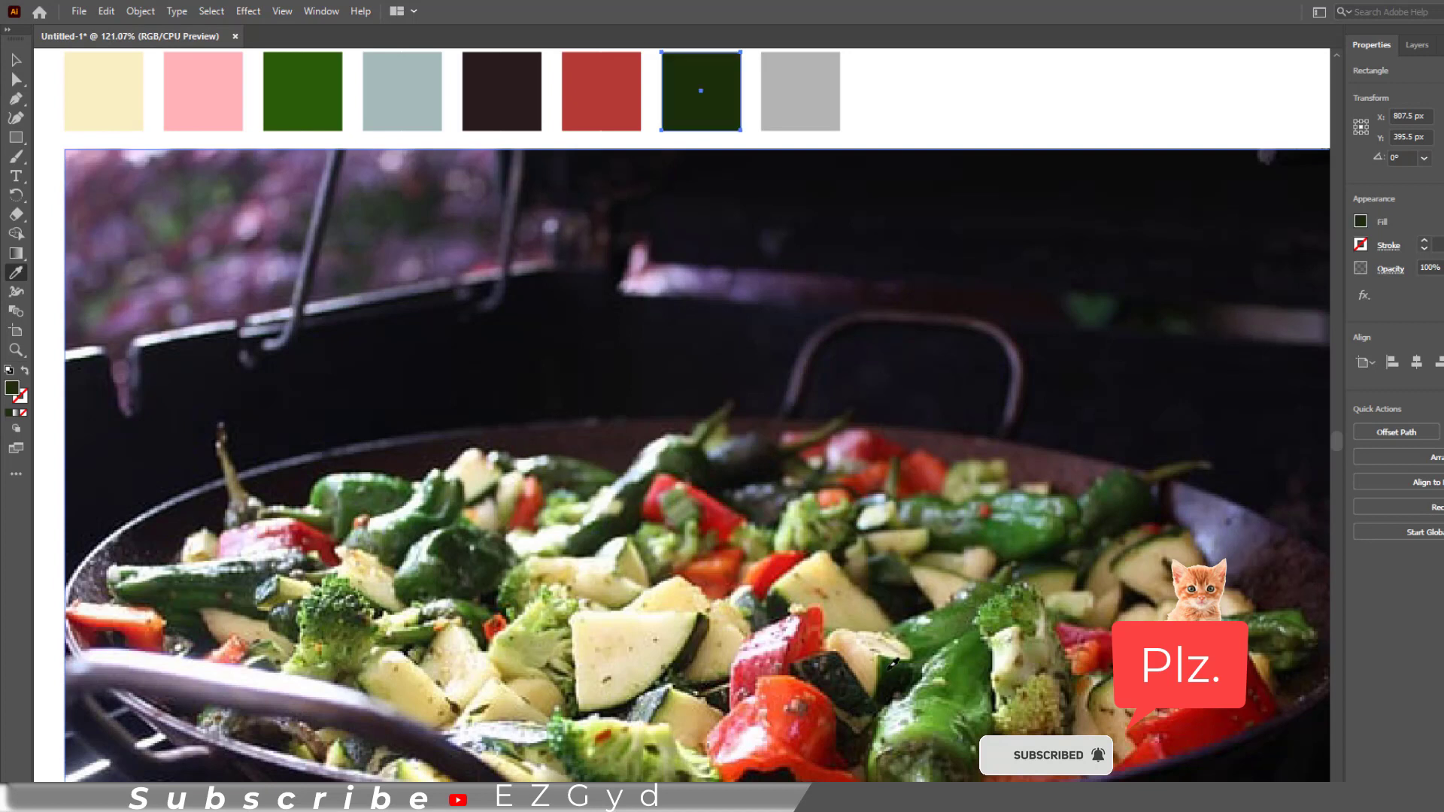
# Step: Try green tones from the photo on the eighth square, settle on orange-red from the pepper at the pan's left edge, and deselect
pyautogui.click(15, 60)
pyautogui.click(793, 105)
pyautogui.click(16, 273)
pyautogui.click(342, 603)
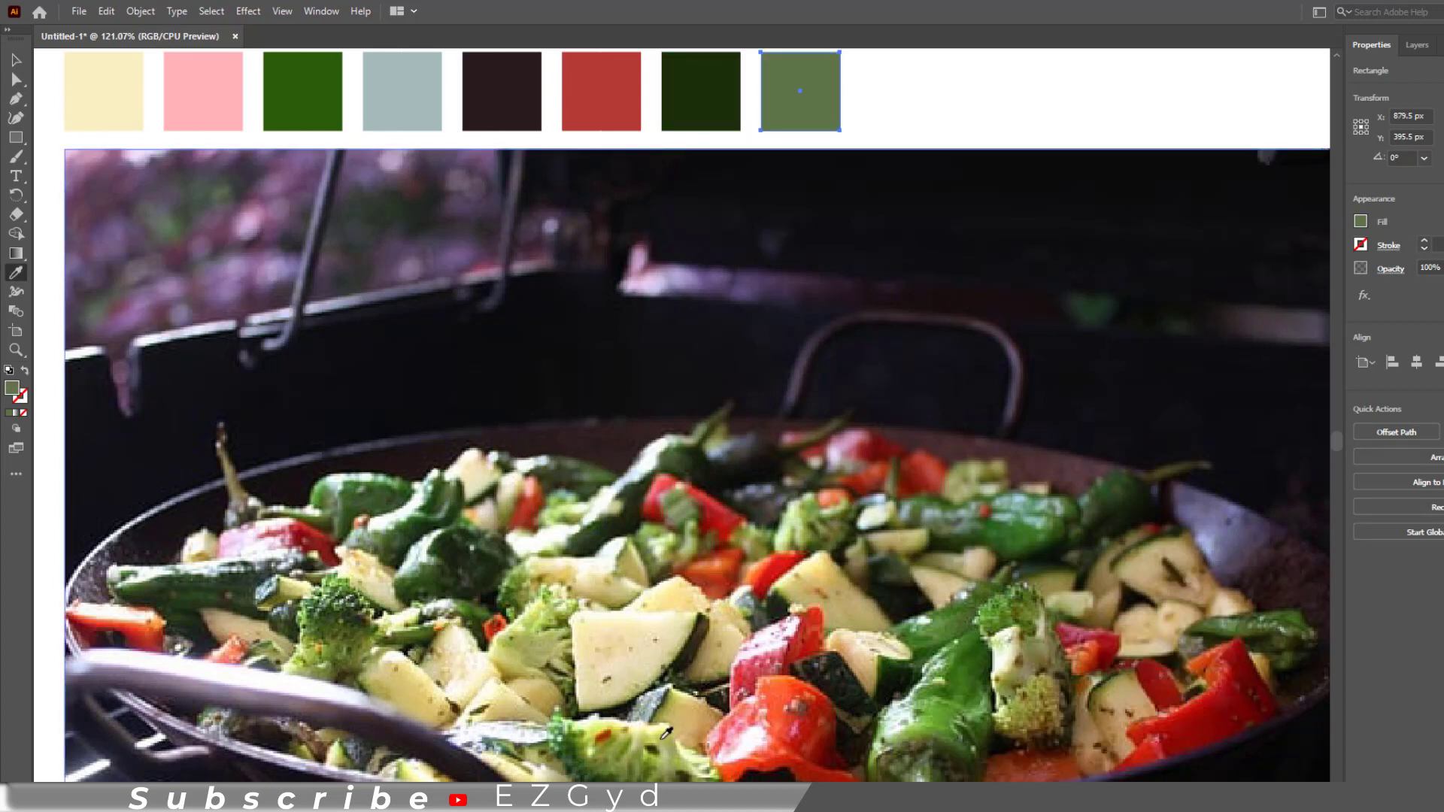
pyautogui.click(661, 733)
pyautogui.click(654, 725)
pyautogui.click(148, 623)
pyautogui.click(16, 62)
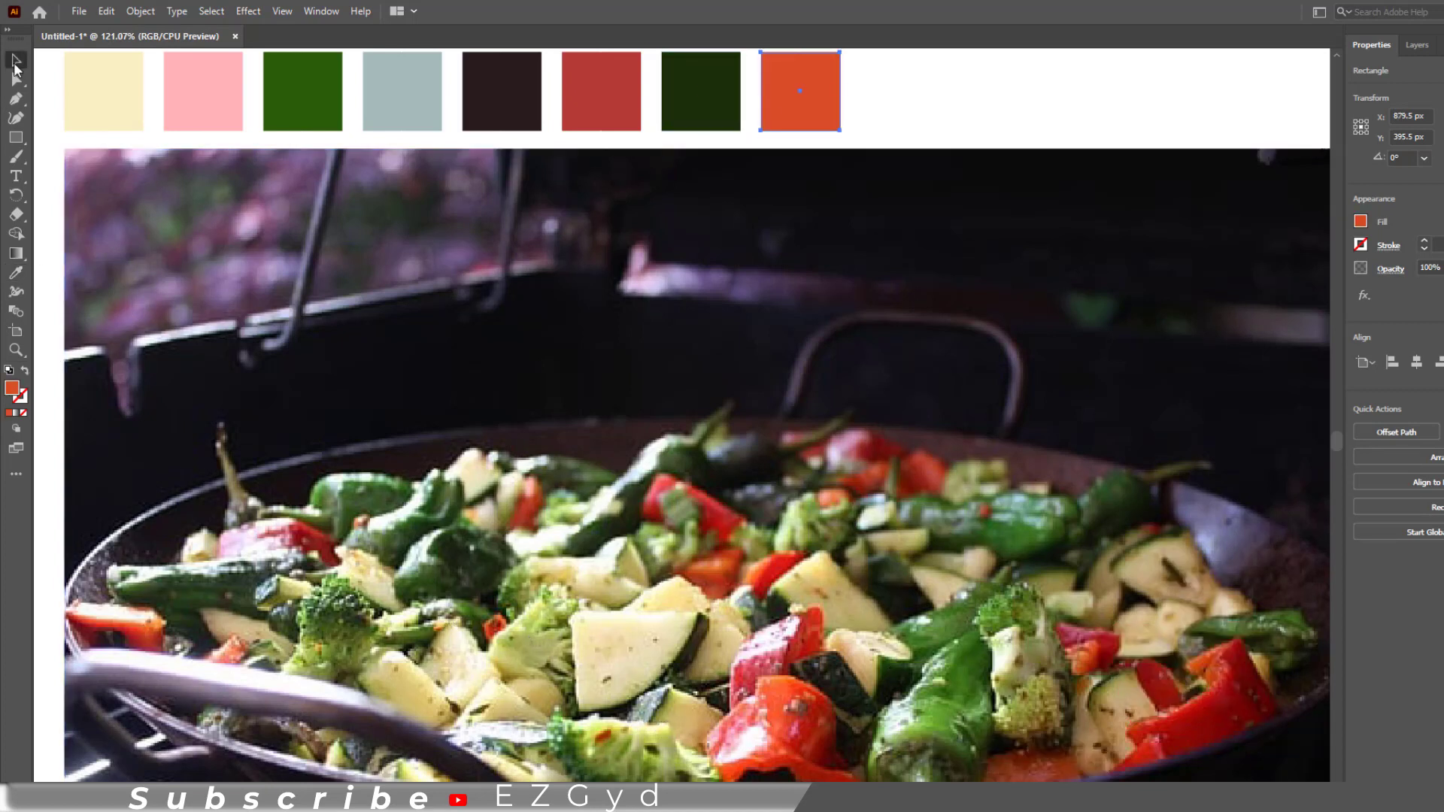
pyautogui.click(46, 162)
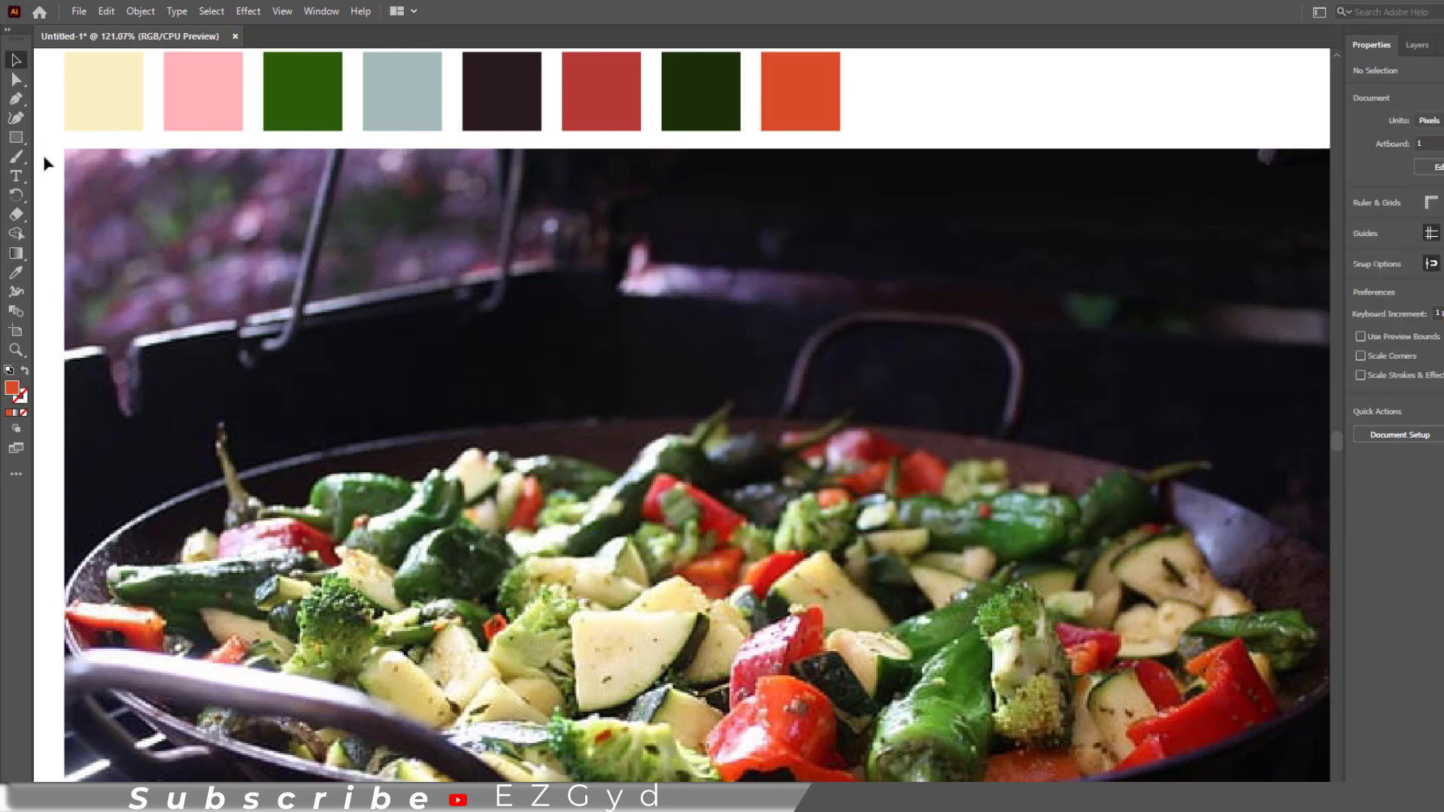
# Step: Select all eight sampled squares and display the document's full list of swatches above them
pyautogui.hotkey('ctrl', '0')
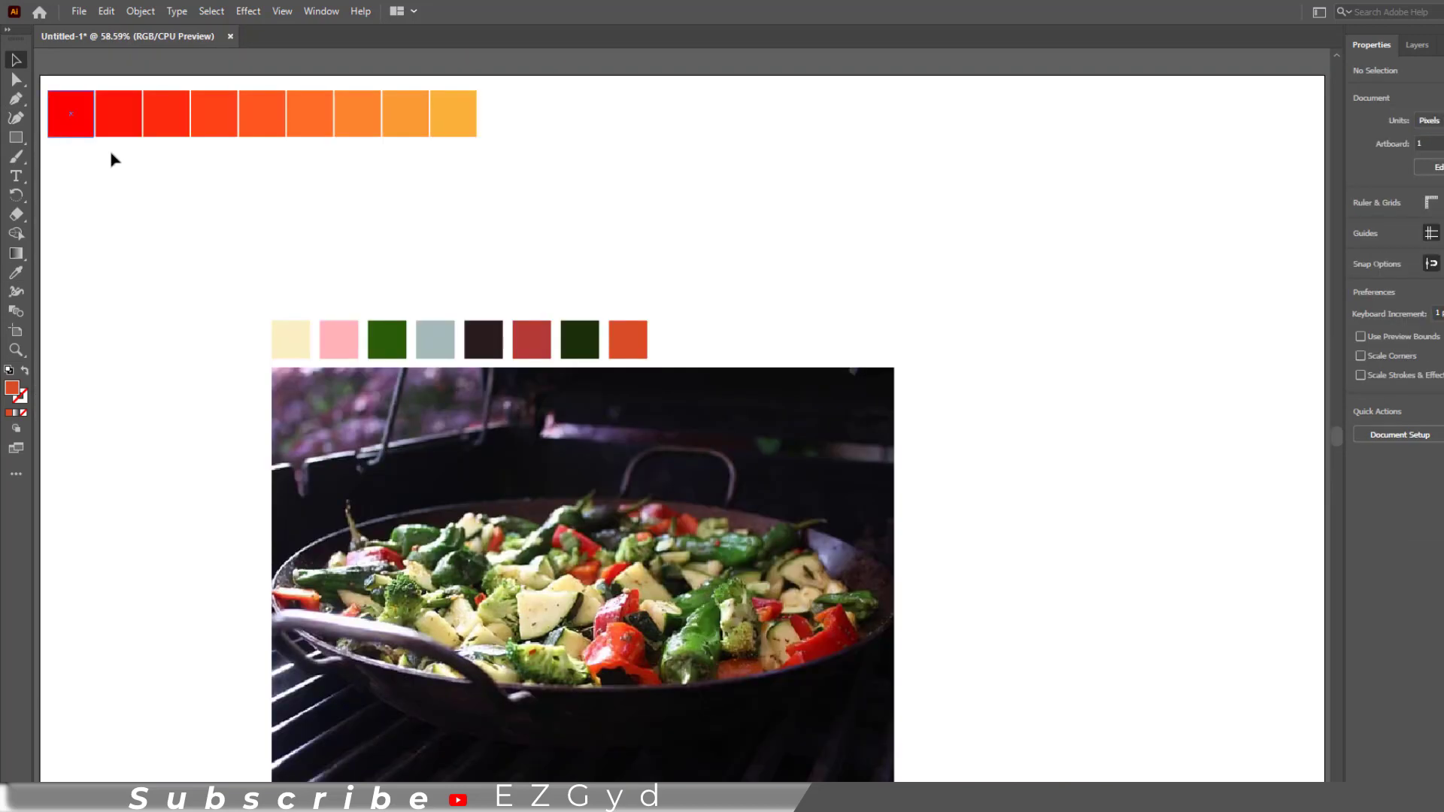
pyautogui.press('z')
pyautogui.moveTo(245, 239); pyautogui.dragTo(662, 408)
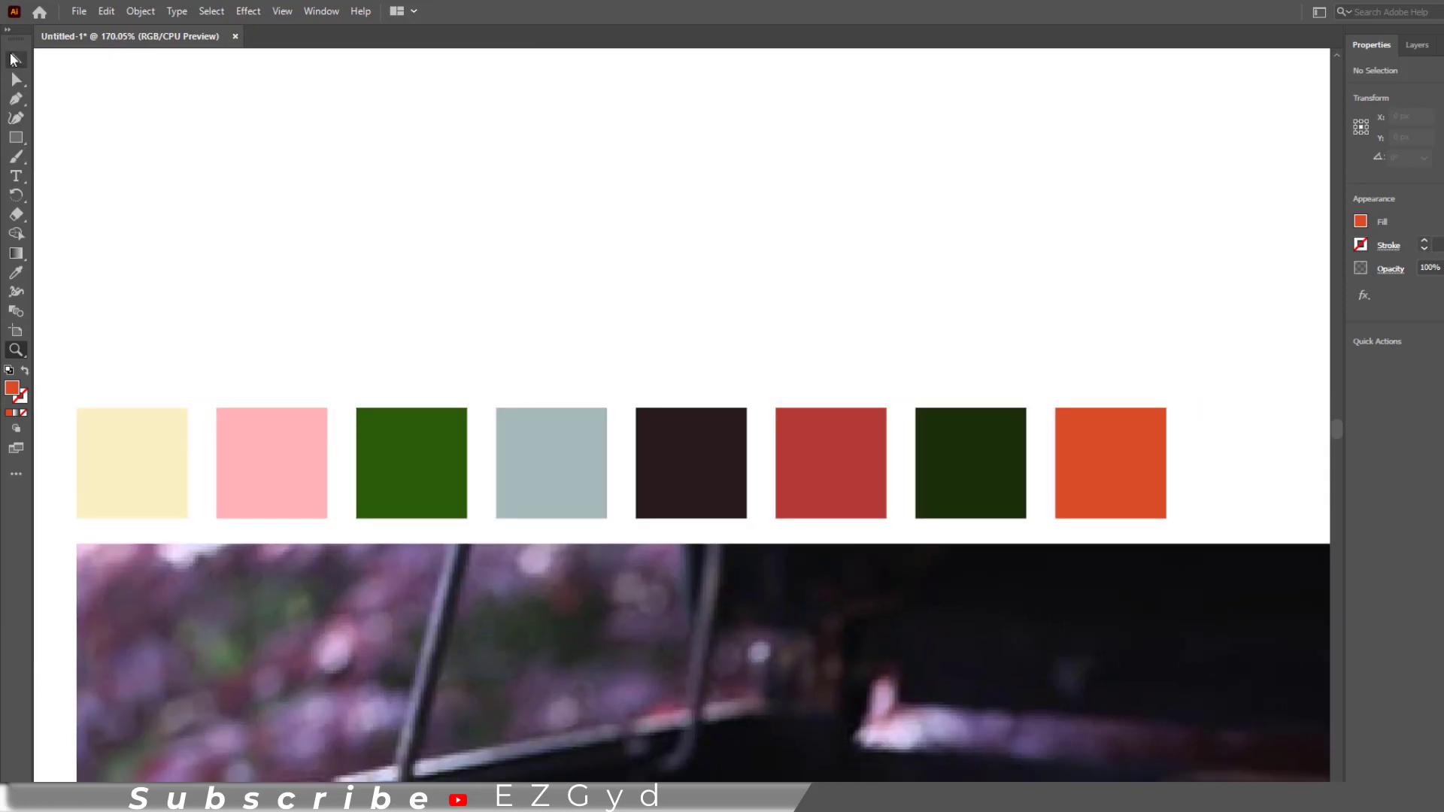
pyautogui.press('v')
pyautogui.moveTo(91, 245); pyautogui.dragTo(1143, 535)
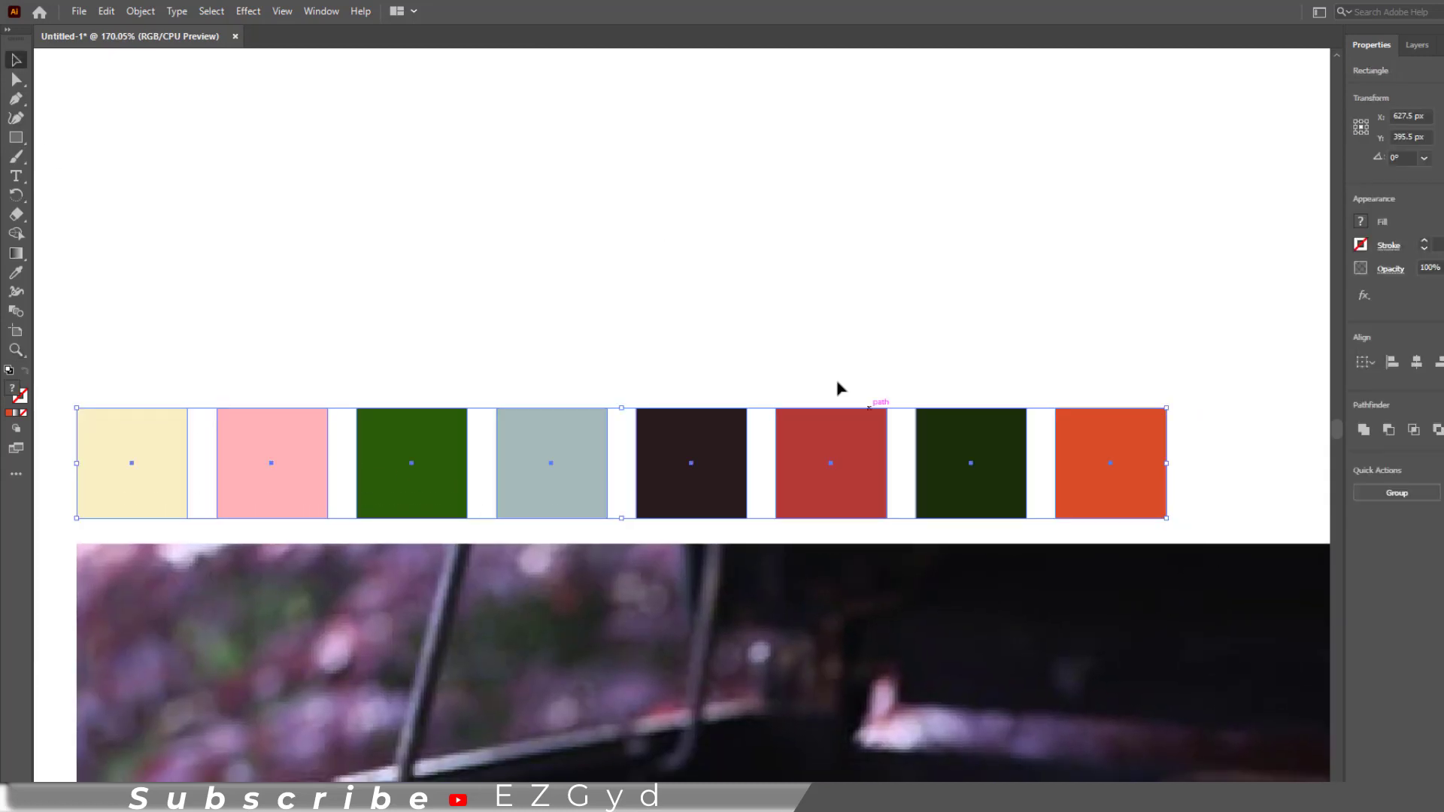
pyautogui.click(331, 19)
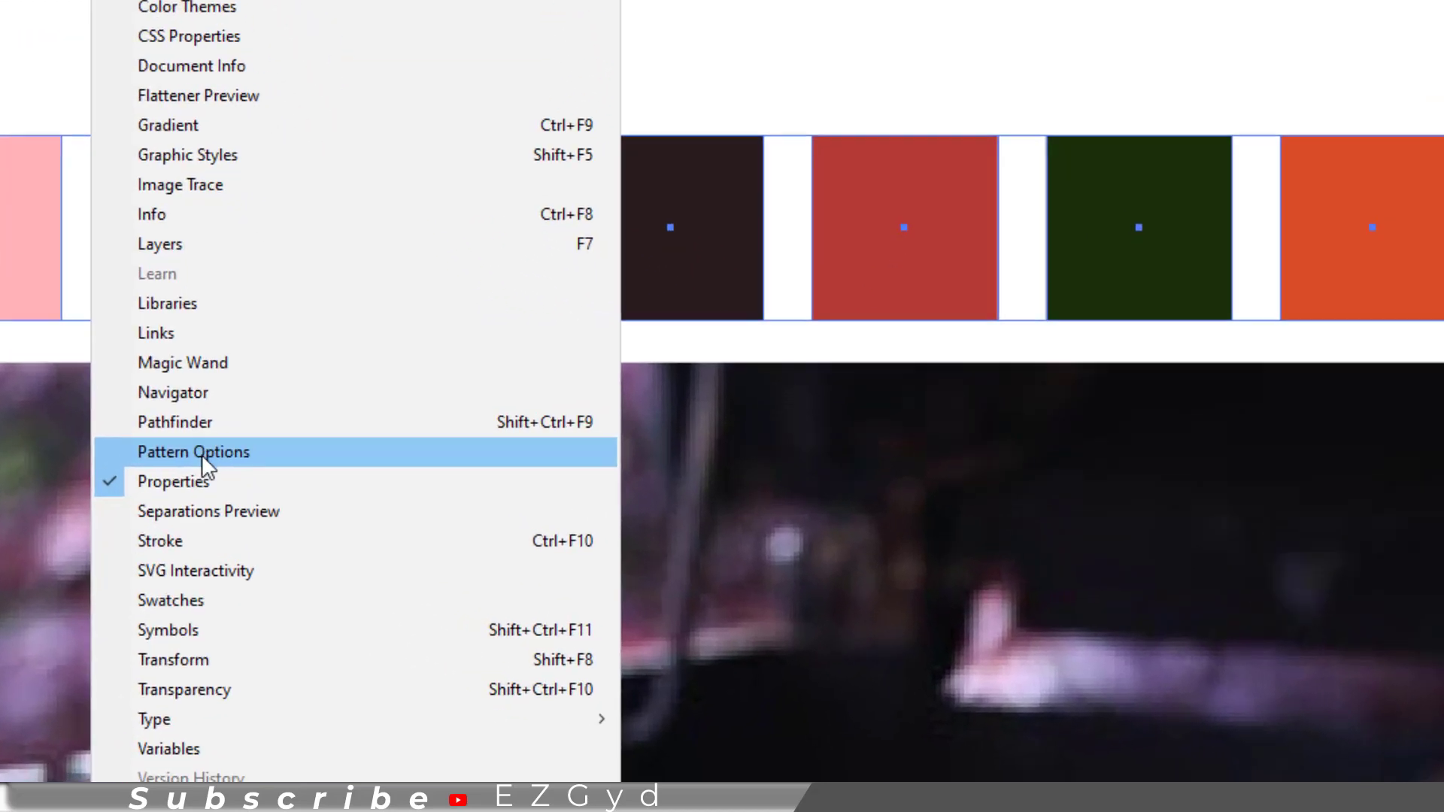
pyautogui.click(209, 599)
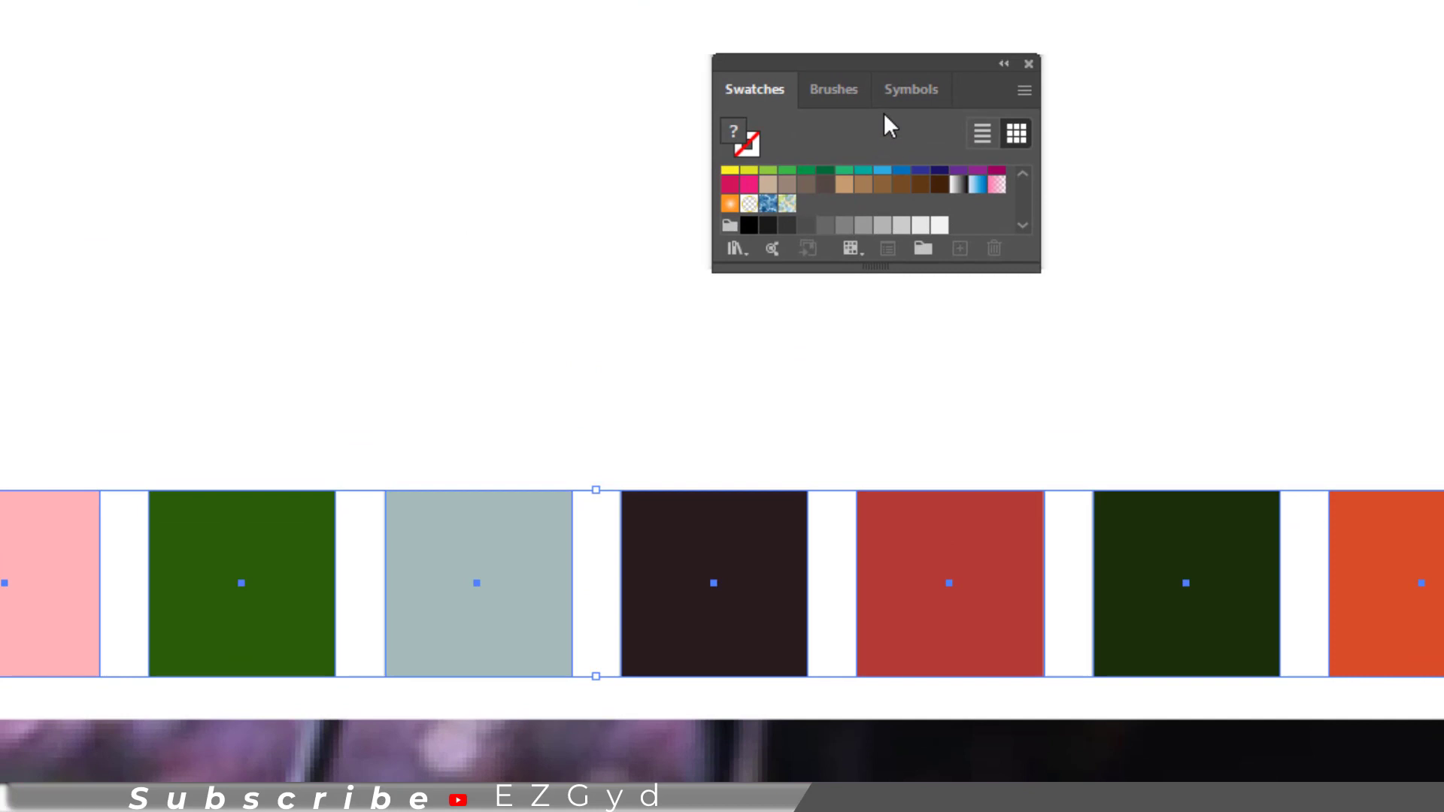
pyautogui.moveTo(875, 56); pyautogui.dragTo(1187, 2)
pyautogui.moveTo(1160, 254); pyautogui.dragTo(1194, 479)
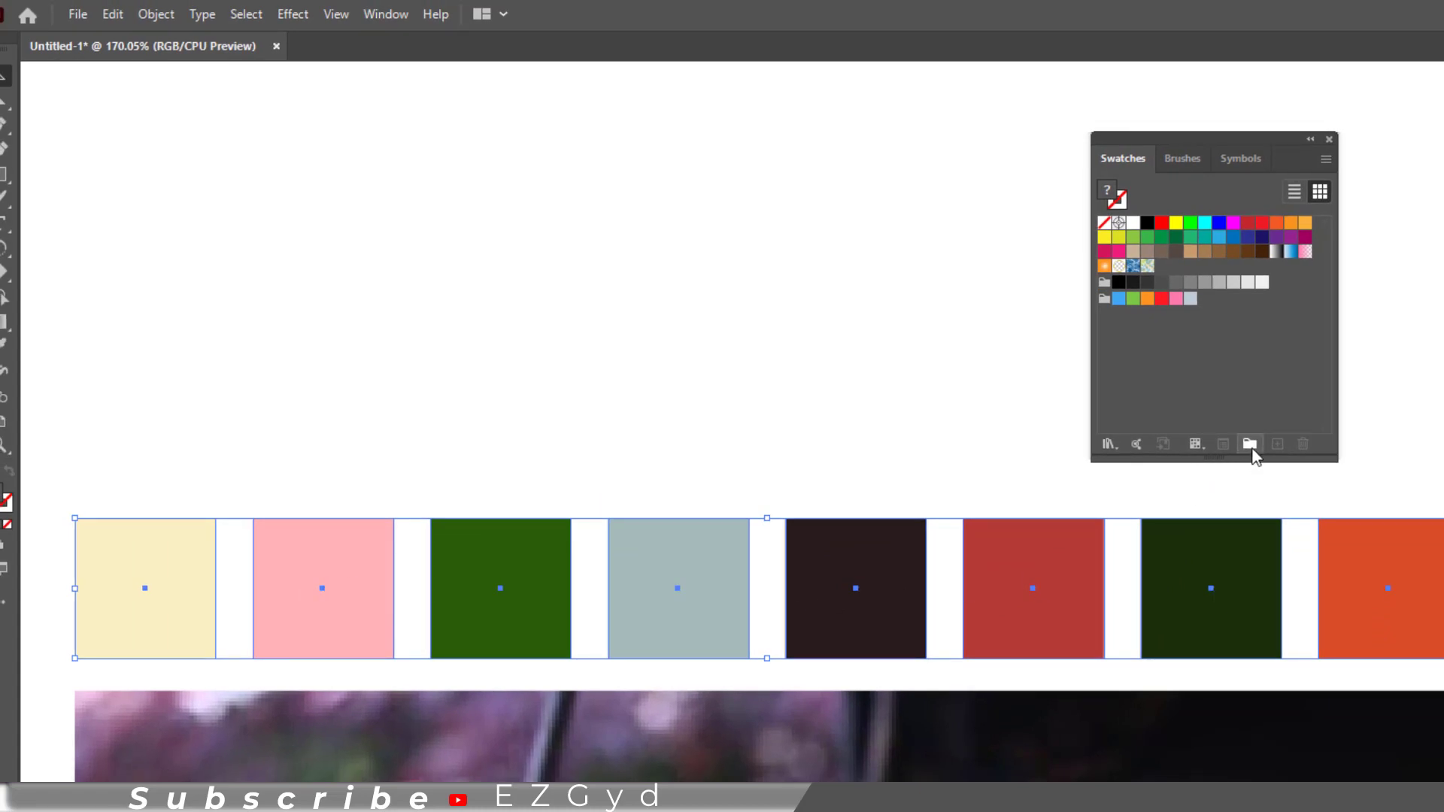
# Step: Create a colour group named Food from the selected artwork and deselect the squares
pyautogui.click(1250, 445)
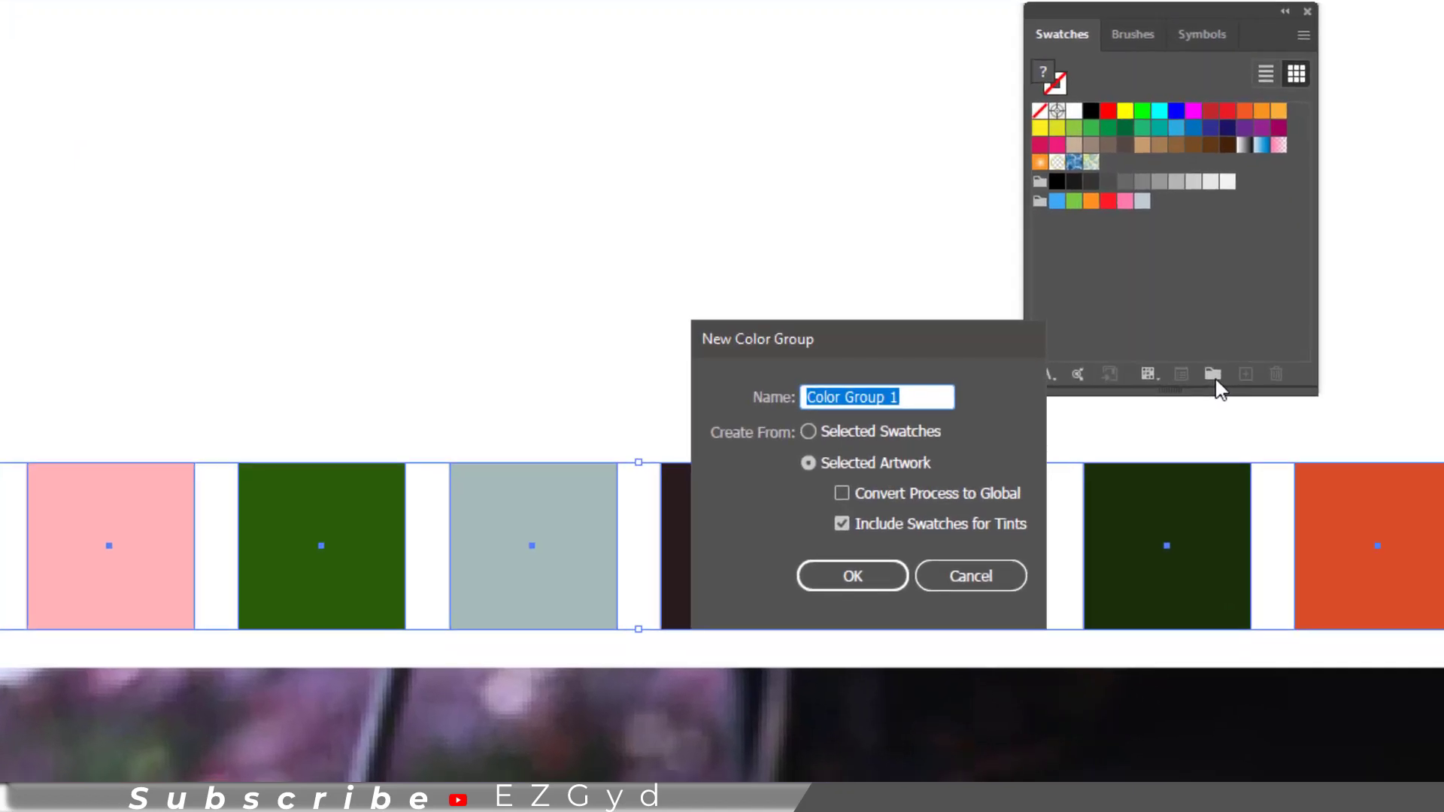
pyautogui.write('Food')
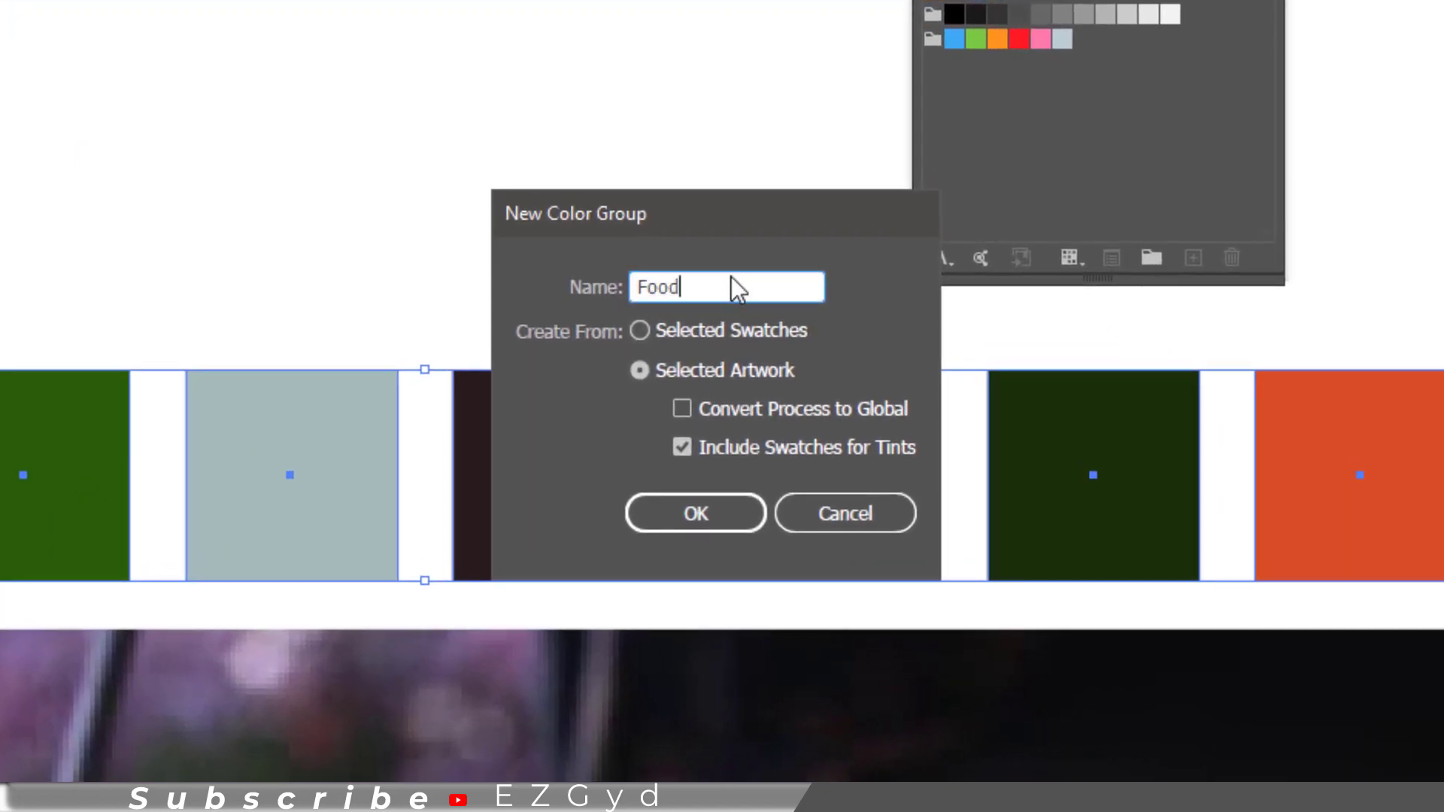
pyautogui.click(685, 514)
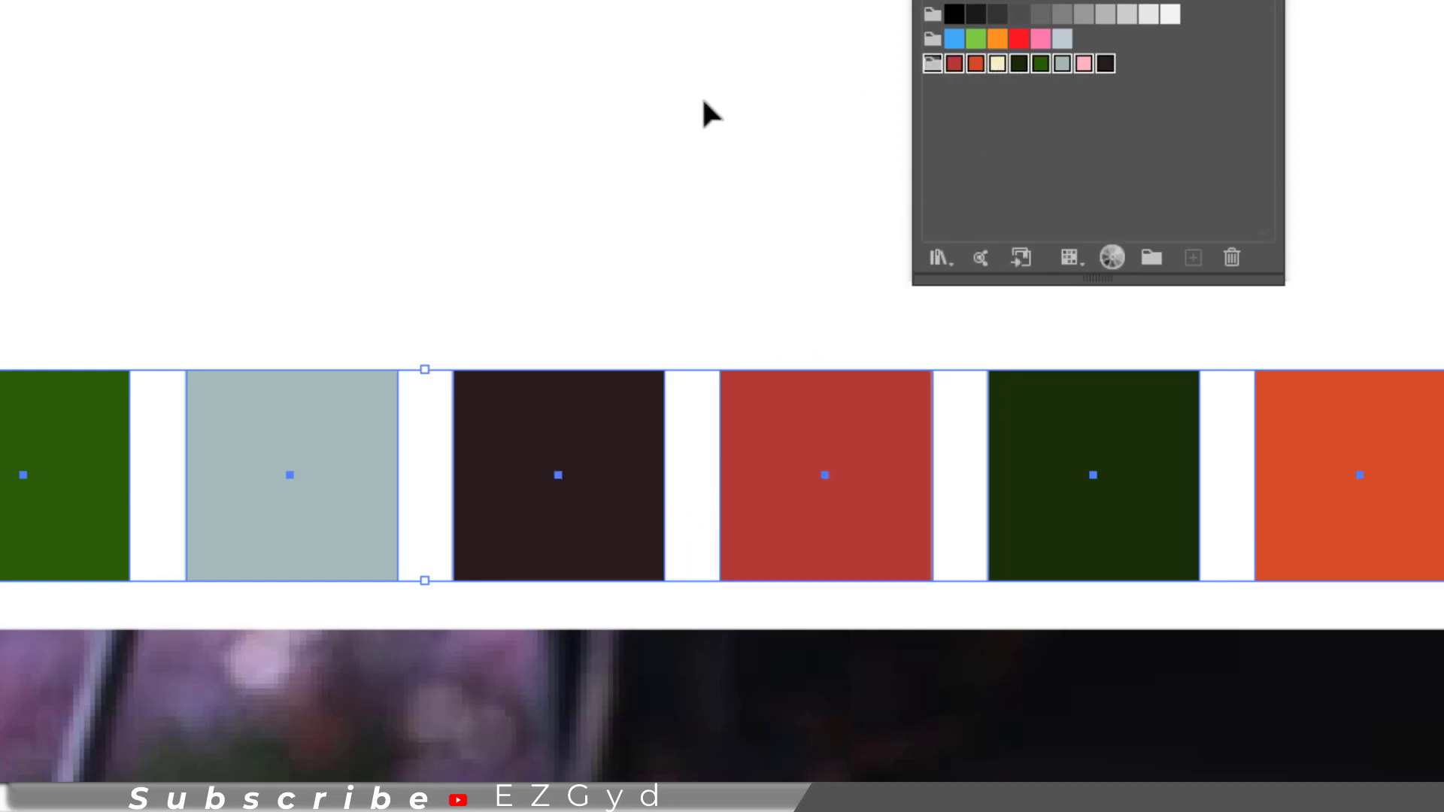
pyautogui.click(678, 101)
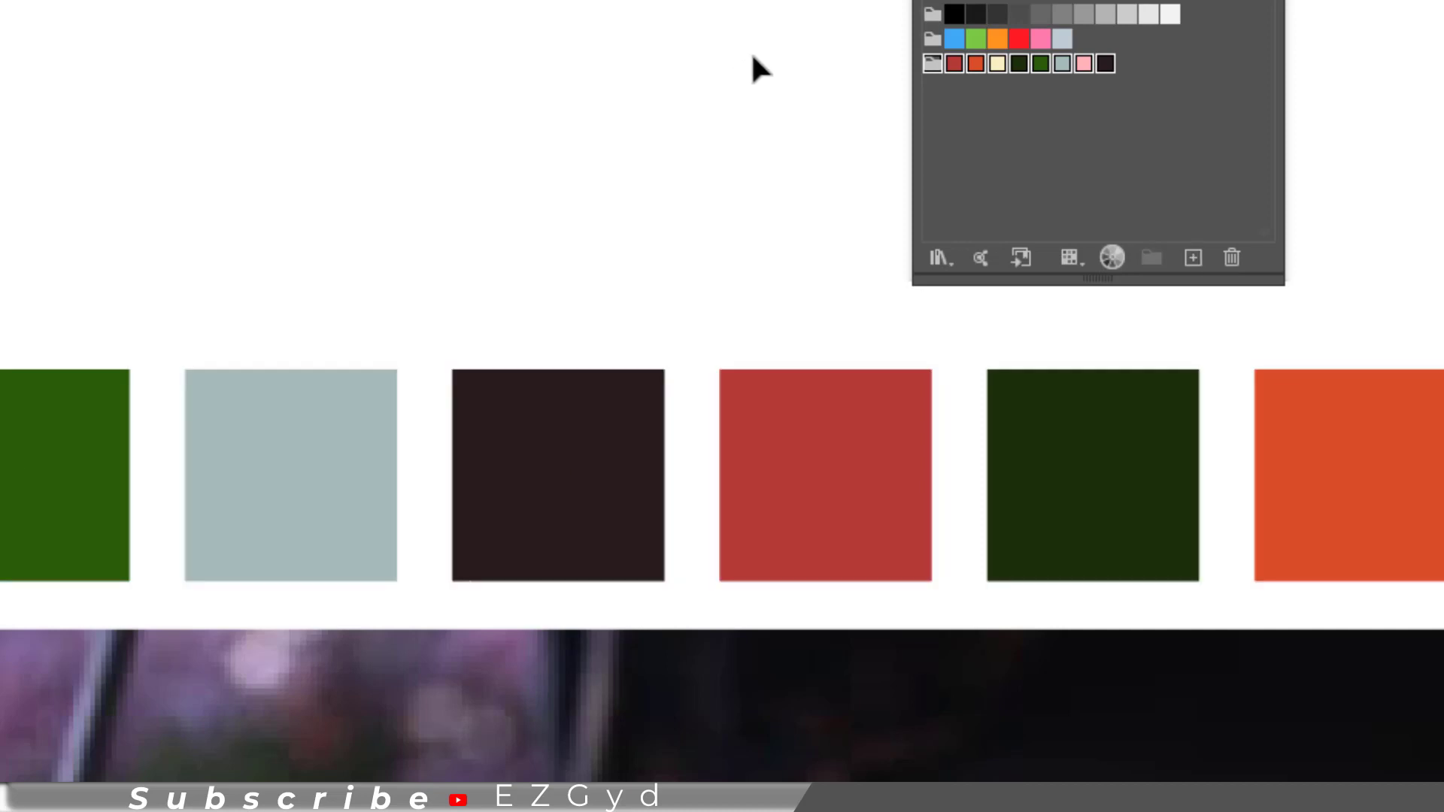